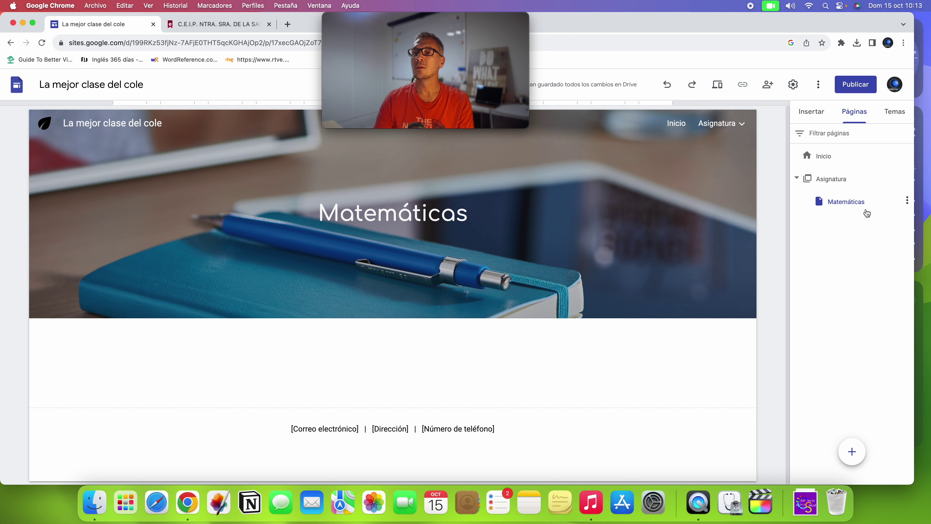
# Rename the Asignatura menu section as "Asignaturas" in its properties
pyautogui.click(906, 179)
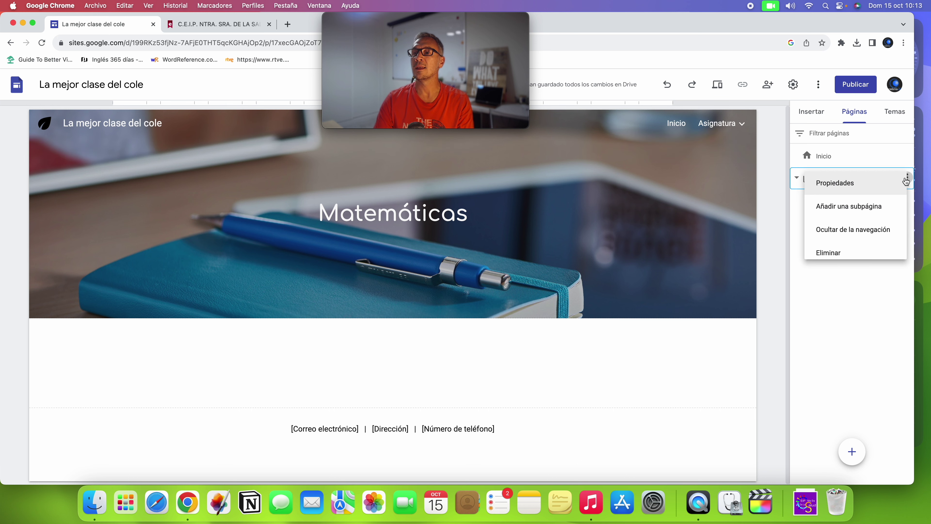
pyautogui.click(857, 180)
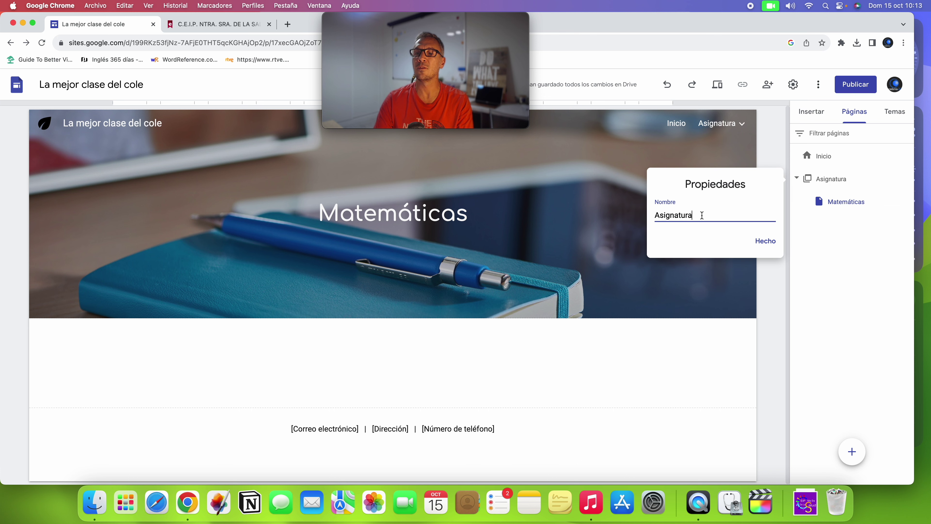
pyautogui.write('s')
pyautogui.click(768, 242)
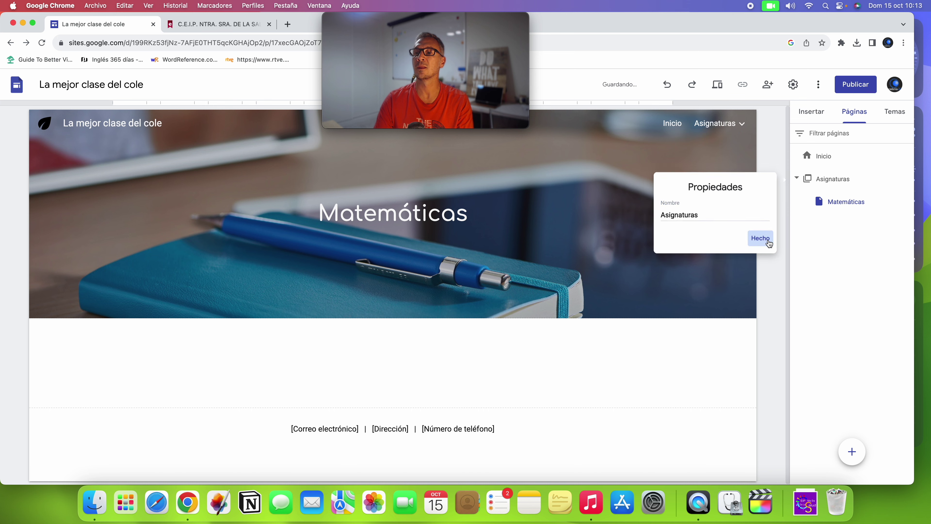
# Add two new pages to the site, named "Lengua Castellana" and "Ciencias de la Naturaleza"
pyautogui.moveTo(853, 453)
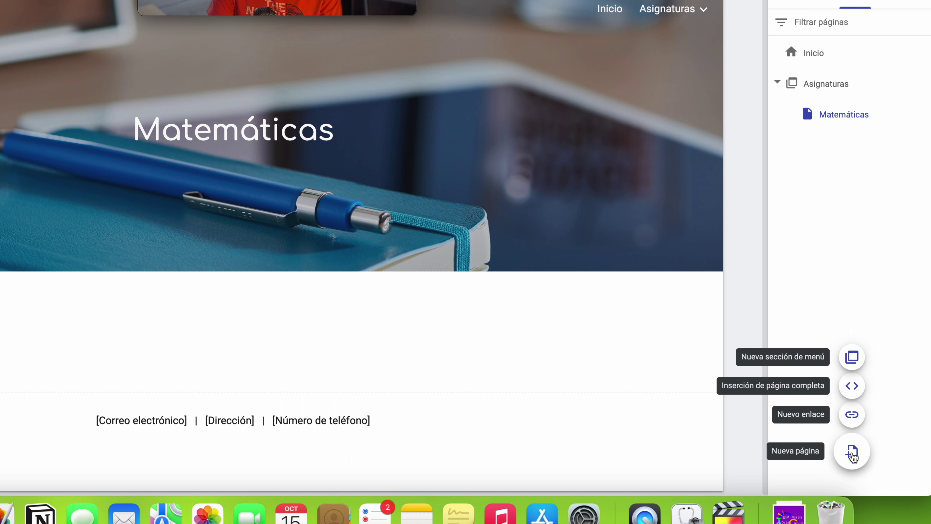
pyautogui.click(851, 452)
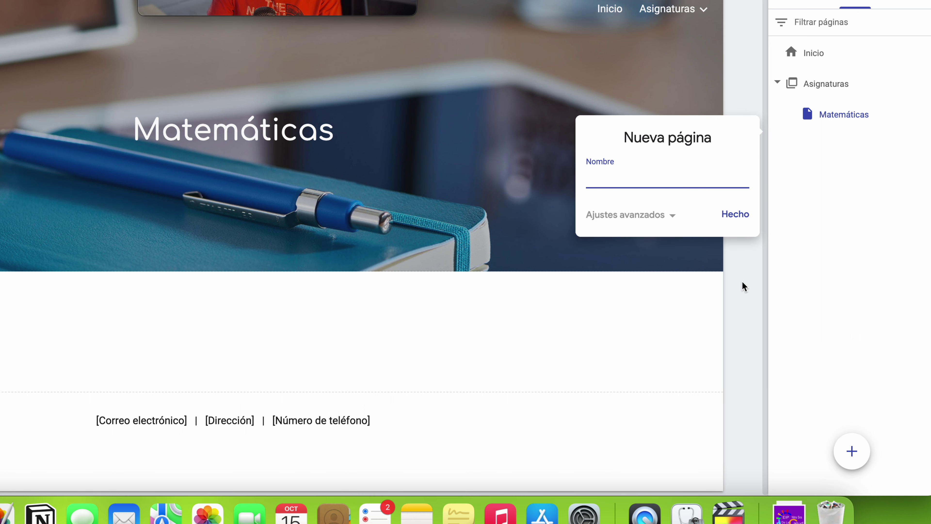
pyautogui.write('Lengua Castellana')
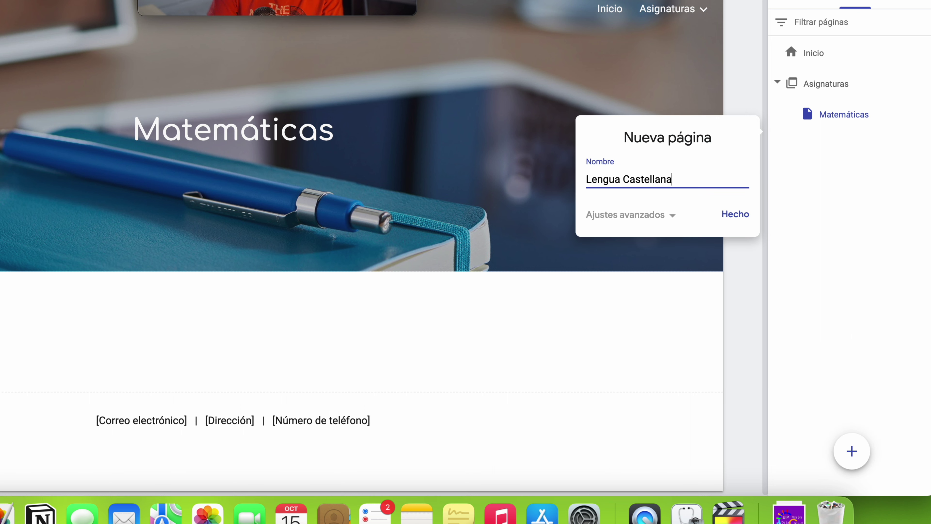
pyautogui.click(735, 214)
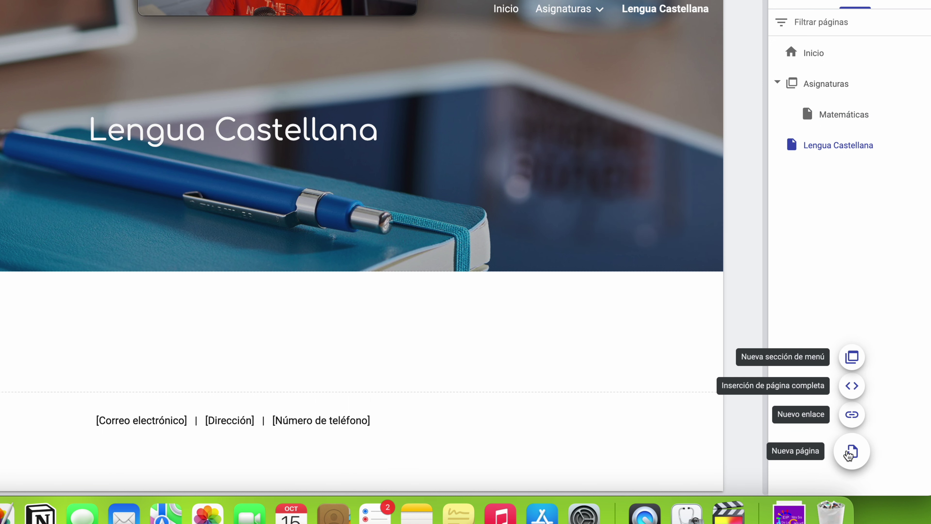
pyautogui.click(851, 451)
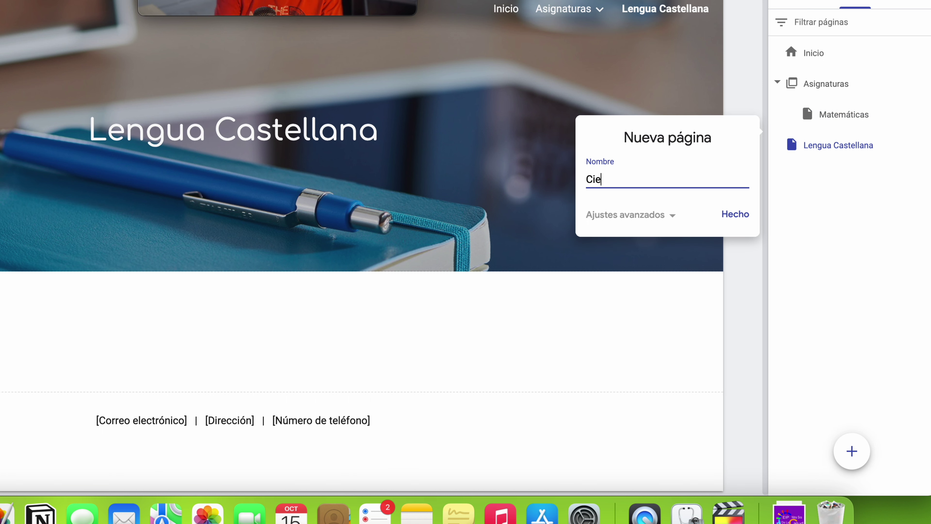
pyautogui.write('Ciencias de la Naturaleza')
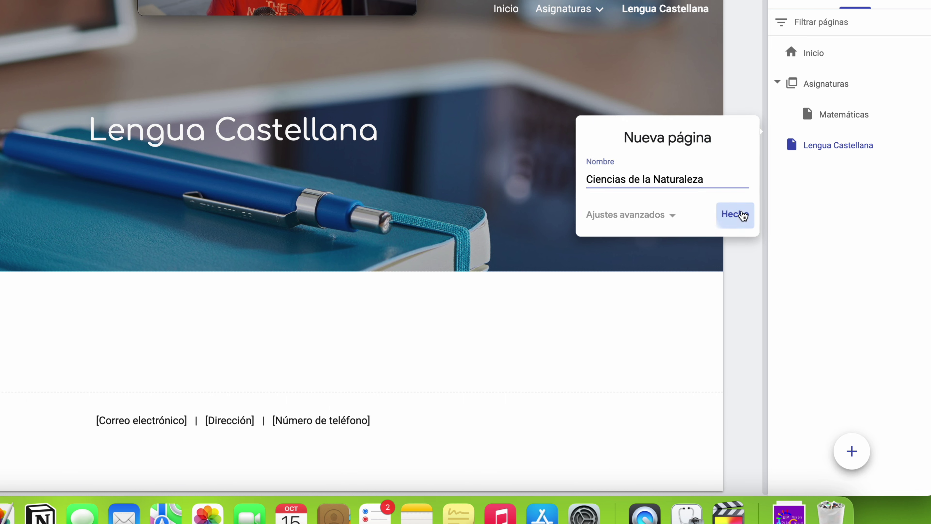
pyautogui.click(734, 214)
# Add two more pages to the site, named "Ciencias Sociales" and "Plástica"
pyautogui.click(850, 451)
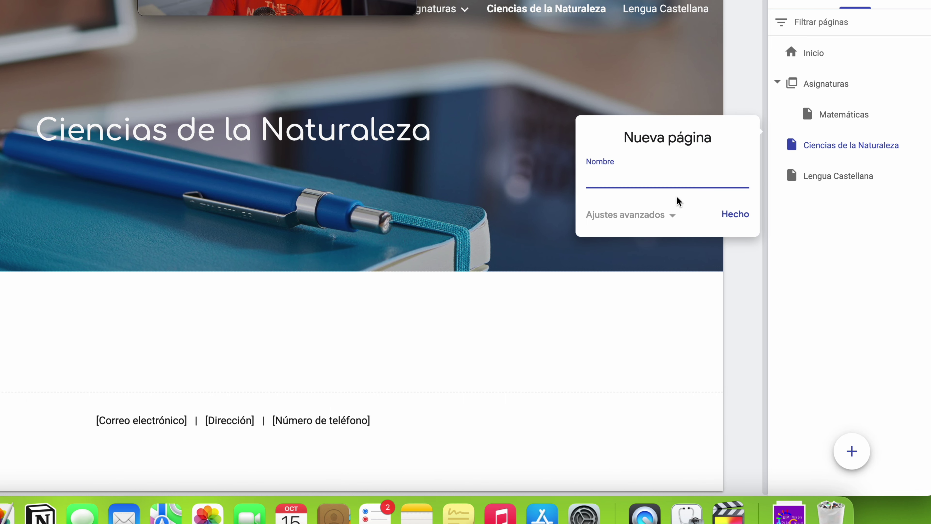
pyautogui.write('Ciencias Sociales')
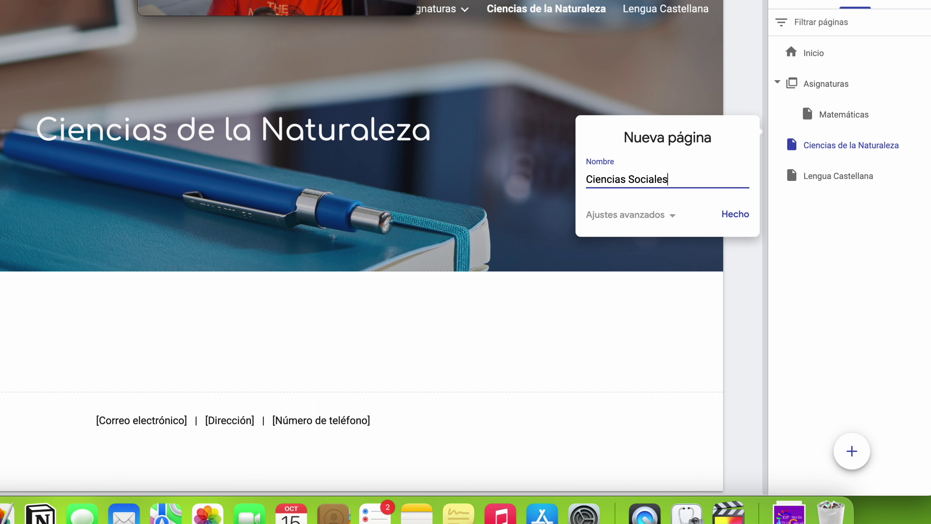
pyautogui.click(736, 220)
pyautogui.click(851, 448)
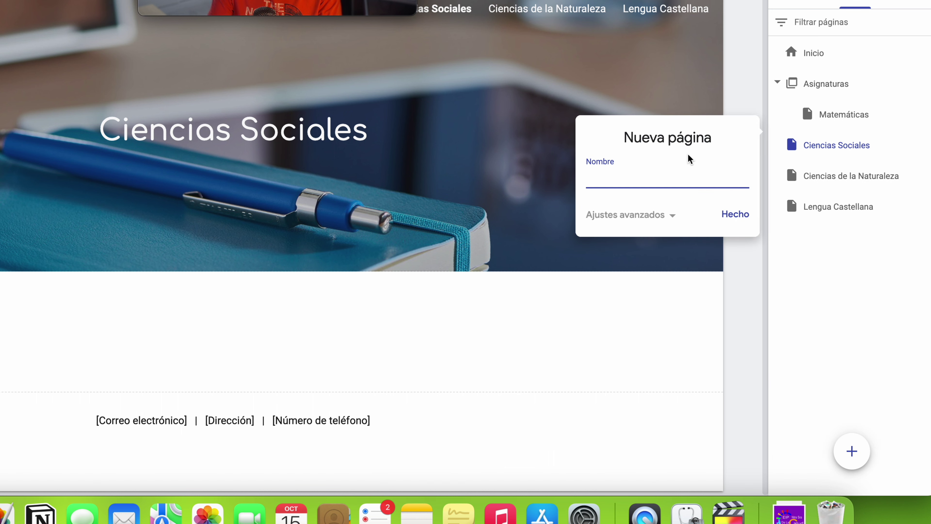
pyautogui.write('Plástica')
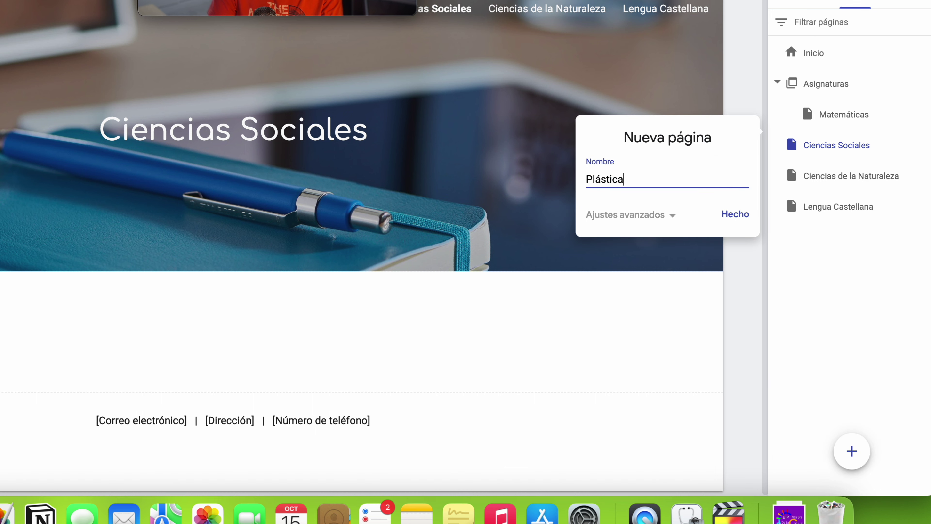
pyautogui.click(741, 212)
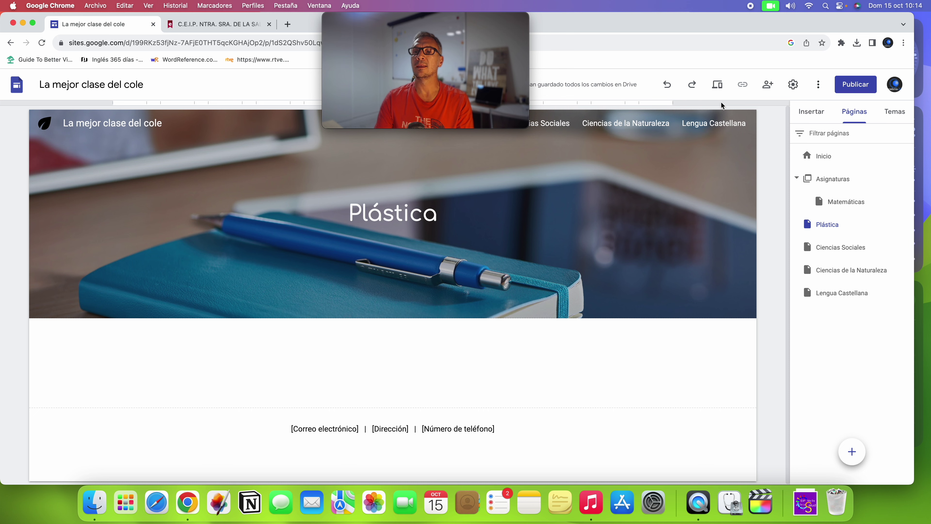
# Preview the site, examine the Asignaturas dropdown and the other navigation entries, and return to the editor
pyautogui.click(715, 88)
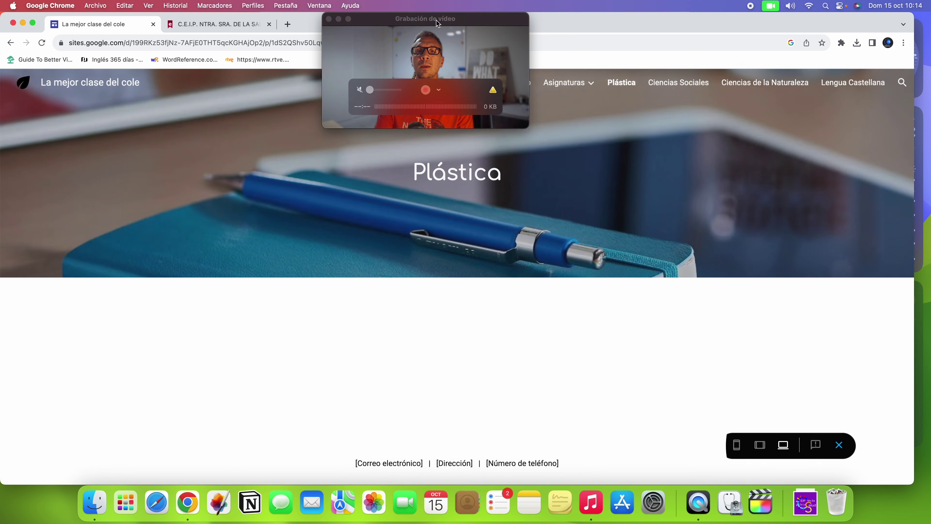
pyautogui.moveTo(425, 17); pyautogui.dragTo(320, 16)
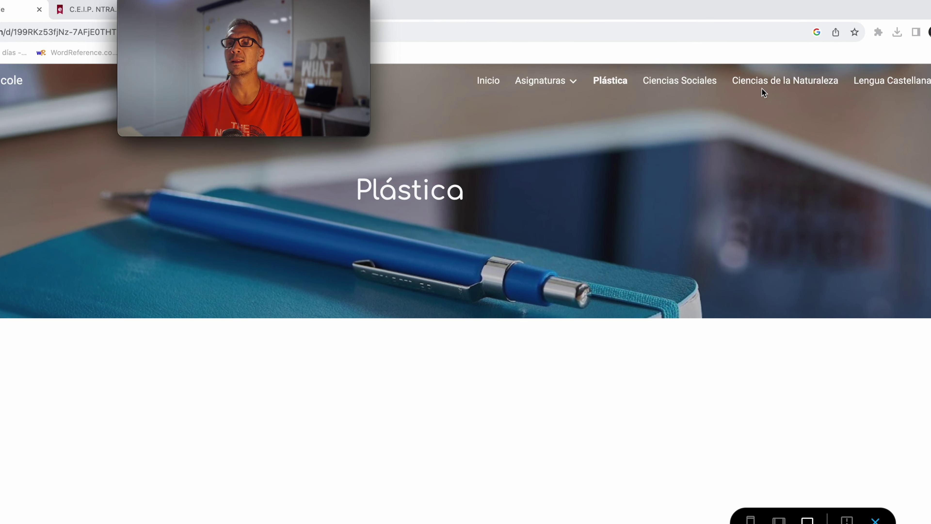
pyautogui.click(574, 80)
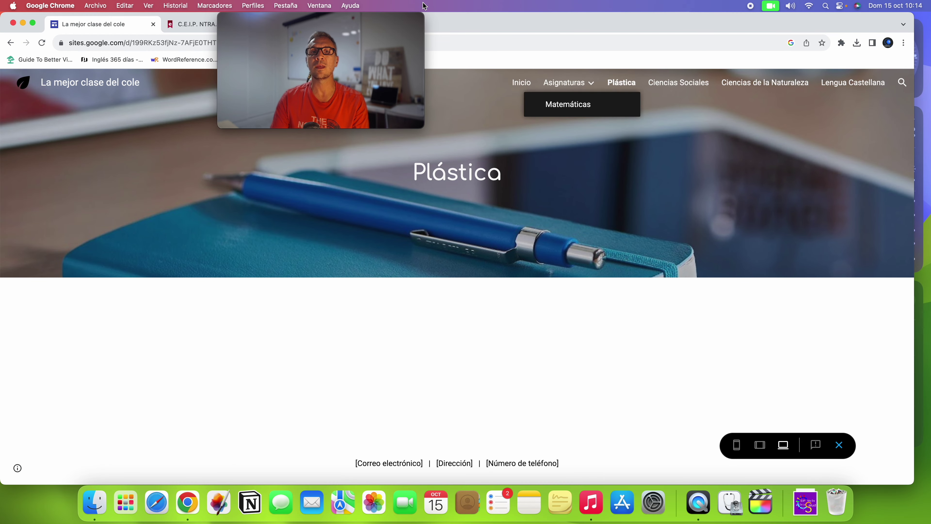
pyautogui.moveTo(563, 87)
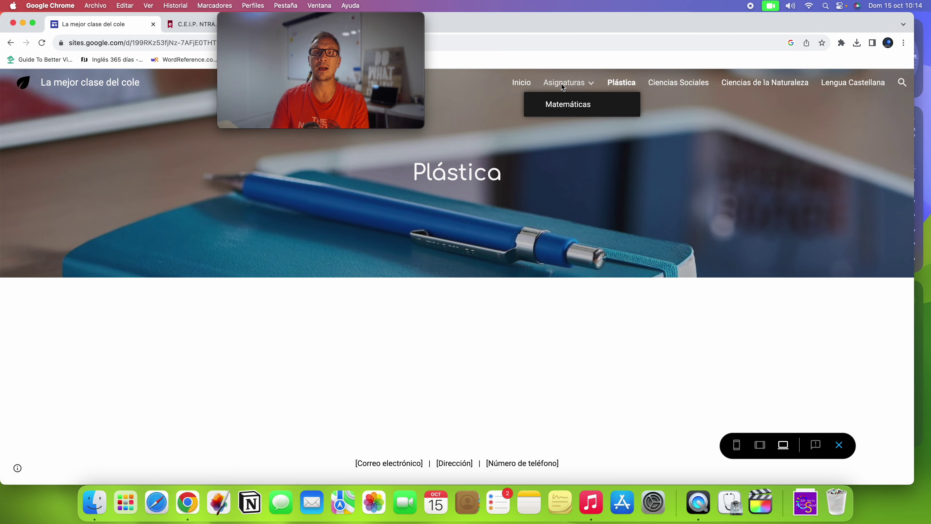
pyautogui.click(838, 444)
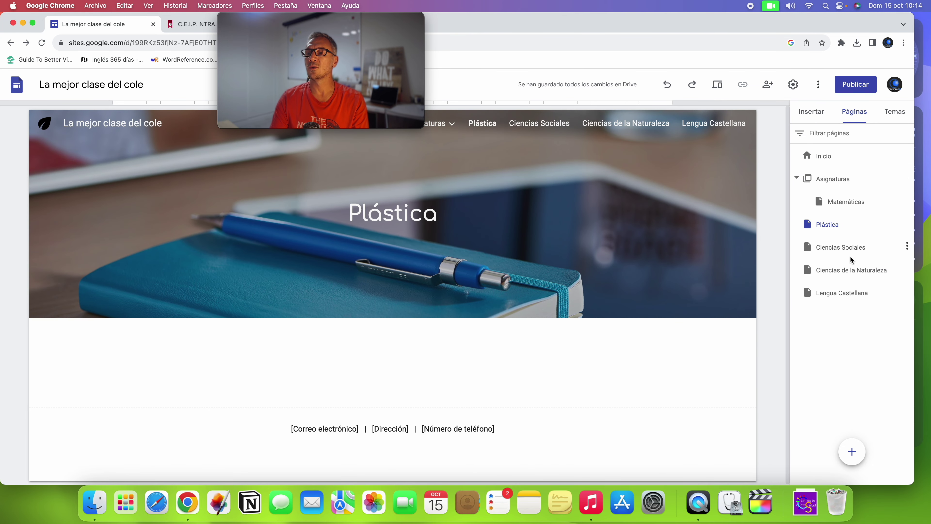
# Nest Lengua Castellana, Ciencias de la Naturaleza, Ciencias Sociales and Plástica under the Asignaturas section, in that order after Matemáticas
pyautogui.moveTo(847, 293); pyautogui.dragTo(827, 181)
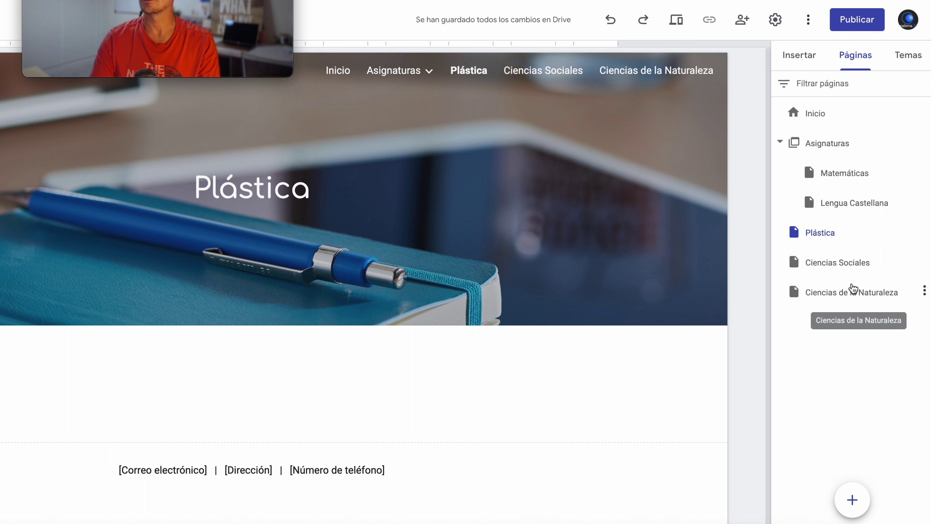
pyautogui.moveTo(853, 288); pyautogui.dragTo(813, 140)
pyautogui.moveTo(845, 296); pyautogui.dragTo(797, 143)
pyautogui.moveTo(821, 295); pyautogui.dragTo(820, 143)
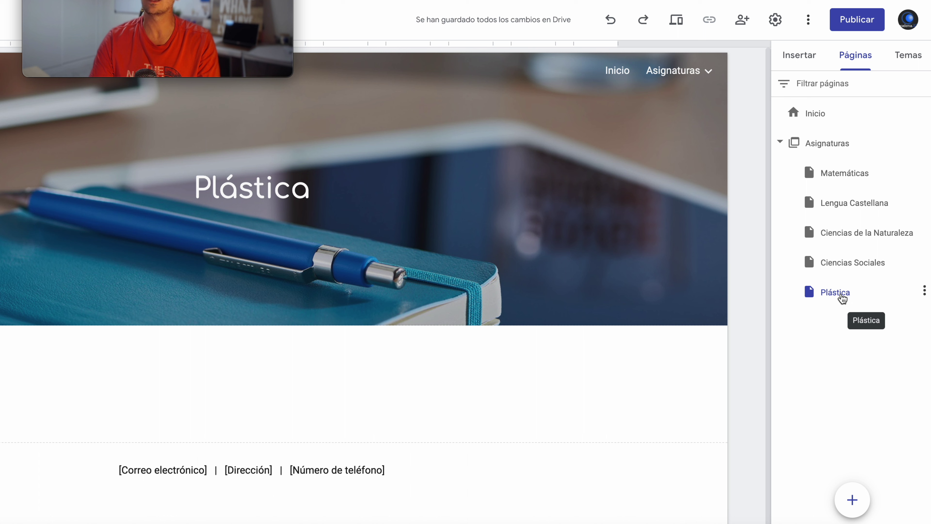
# Try Plástica as a subpage of Lengua Castellana, checking the site navigation, and return it to the end of the Asignaturas section
pyautogui.moveTo(842, 297); pyautogui.dragTo(846, 202)
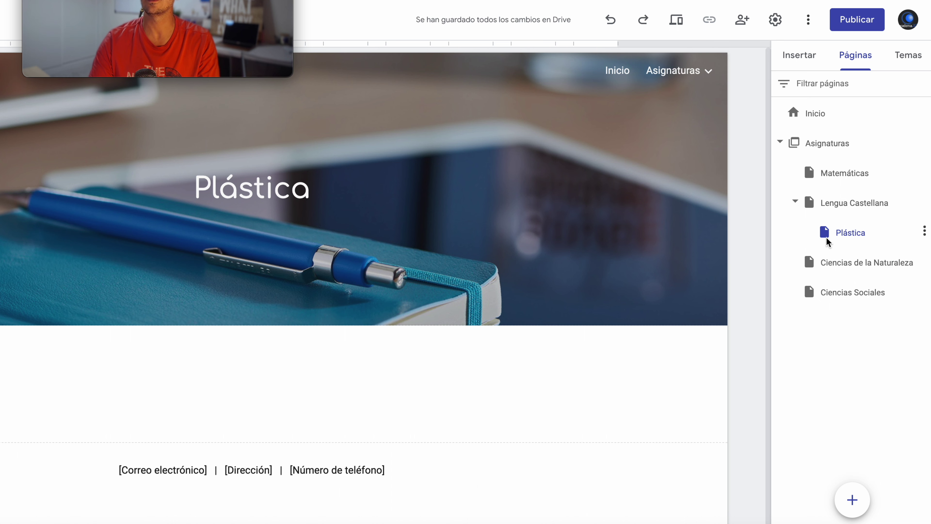
pyautogui.click(709, 72)
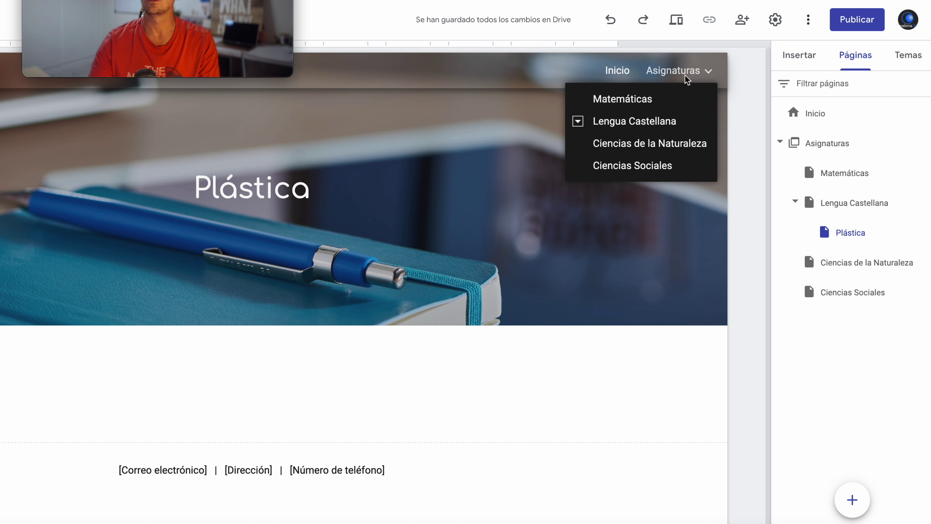
pyautogui.click(579, 122)
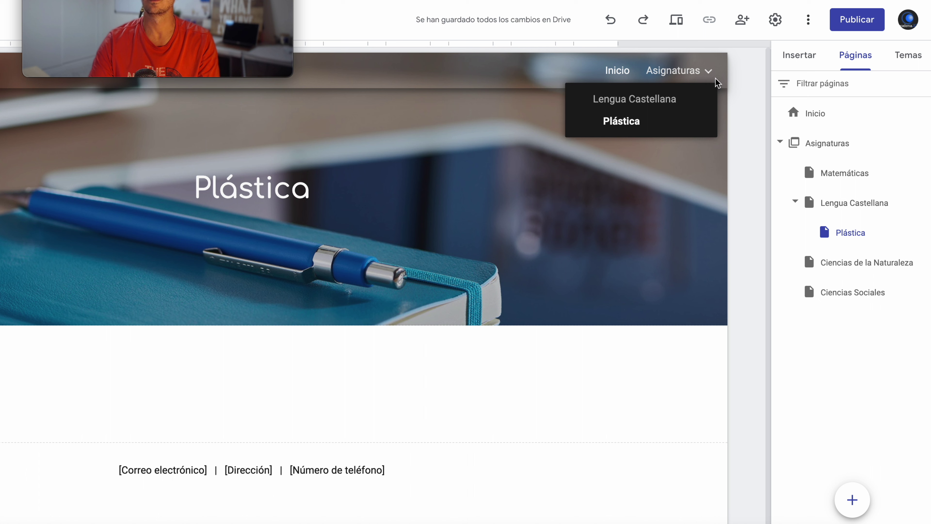
pyautogui.click(709, 72)
pyautogui.moveTo(858, 233); pyautogui.dragTo(815, 156)
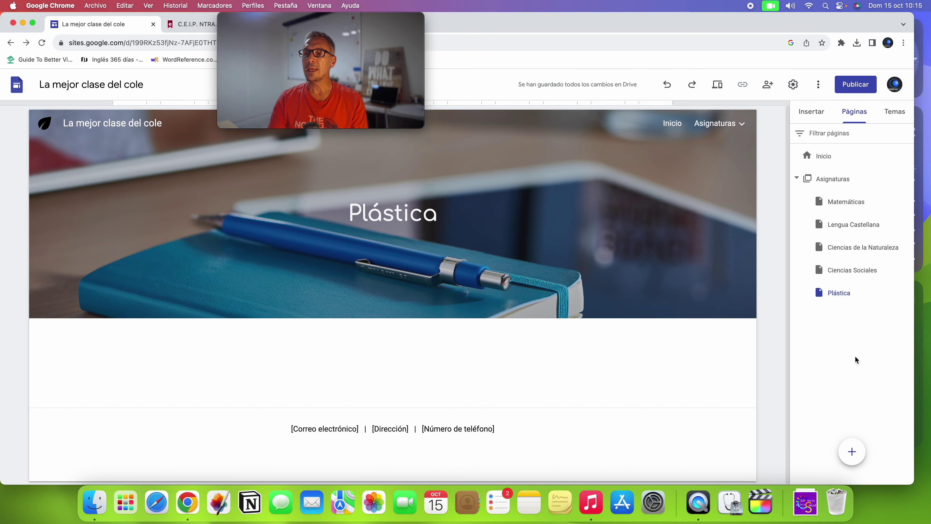
pyautogui.moveTo(718, 136)
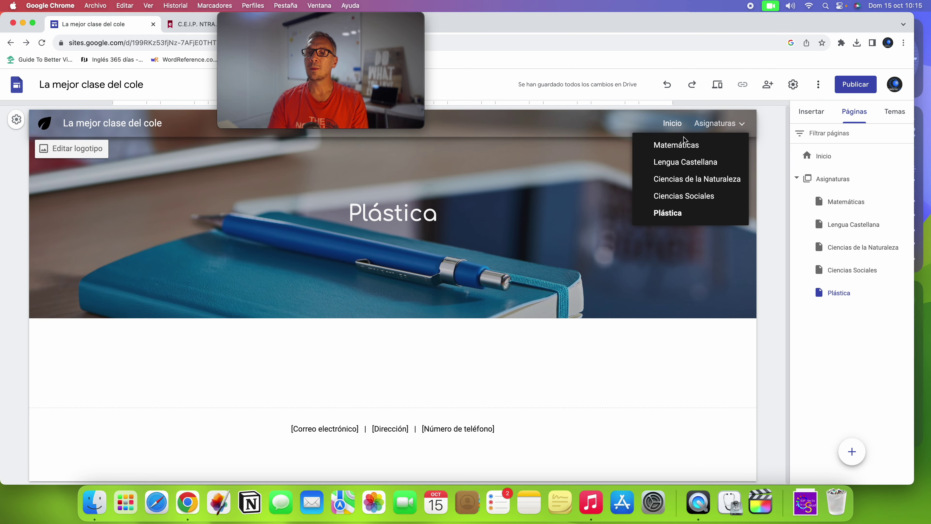
# Add a new page named "Contacto" at the top level of the site
pyautogui.moveTo(860, 456)
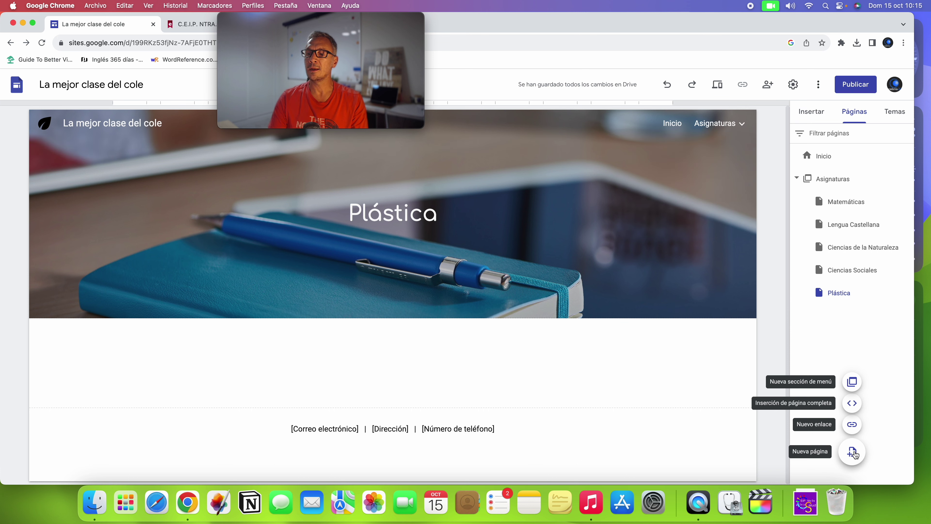
pyautogui.click(853, 453)
pyautogui.write('Cont')
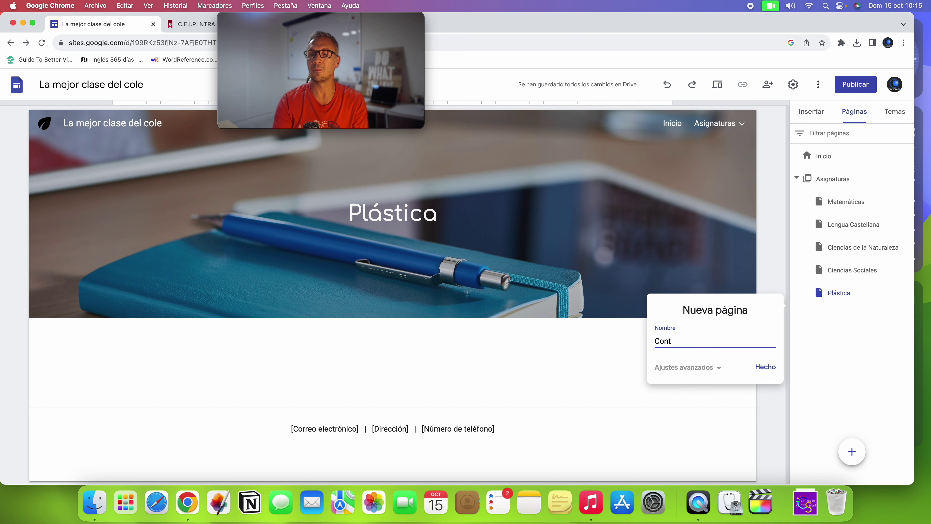
pyautogui.write('acto')
pyautogui.click(765, 368)
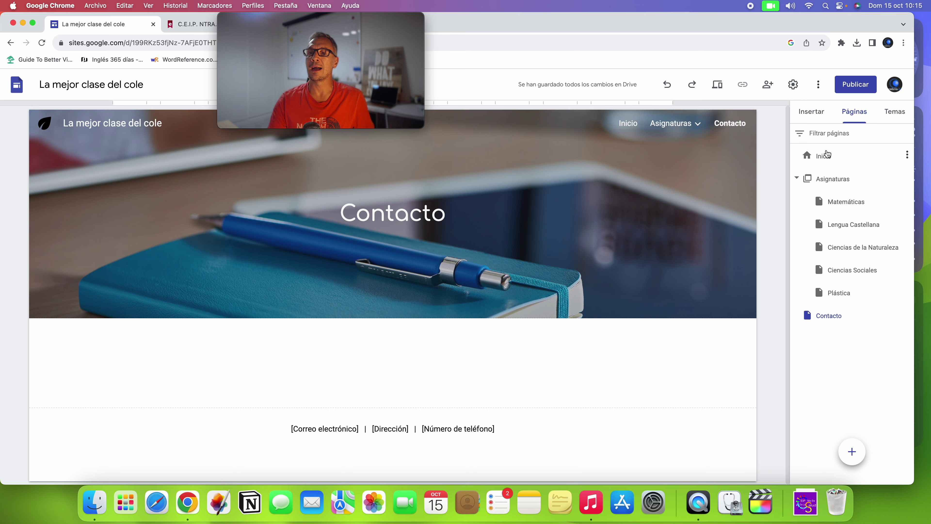
# Move the Contacto page directly after Inicio and place Ciencias Sociales before Ciencias de la Naturaleza within Asignaturas
pyautogui.moveTo(832, 312); pyautogui.dragTo(814, 119)
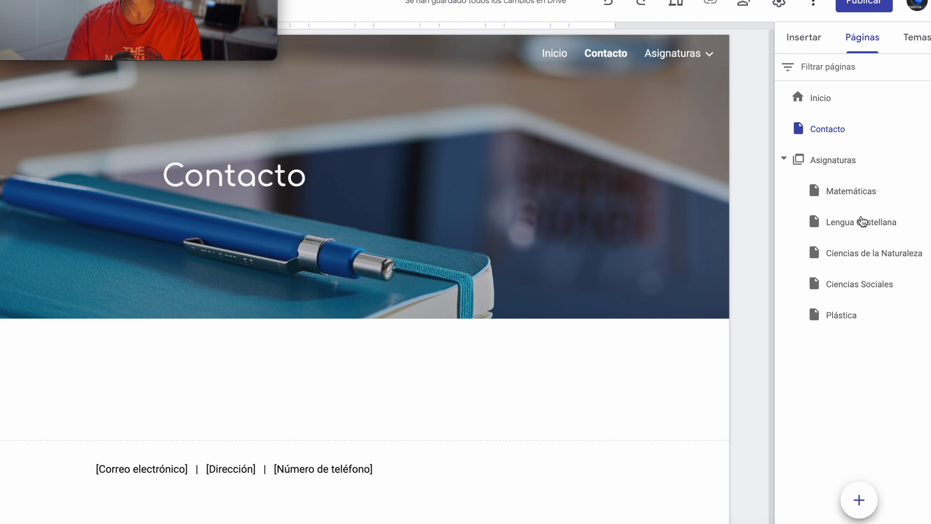
pyautogui.moveTo(863, 288); pyautogui.dragTo(859, 243)
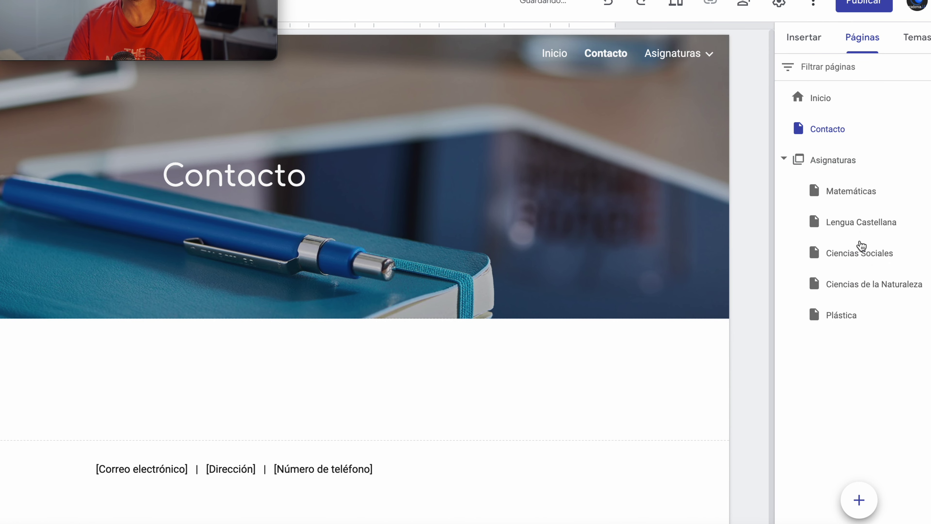
pyautogui.moveTo(711, 59)
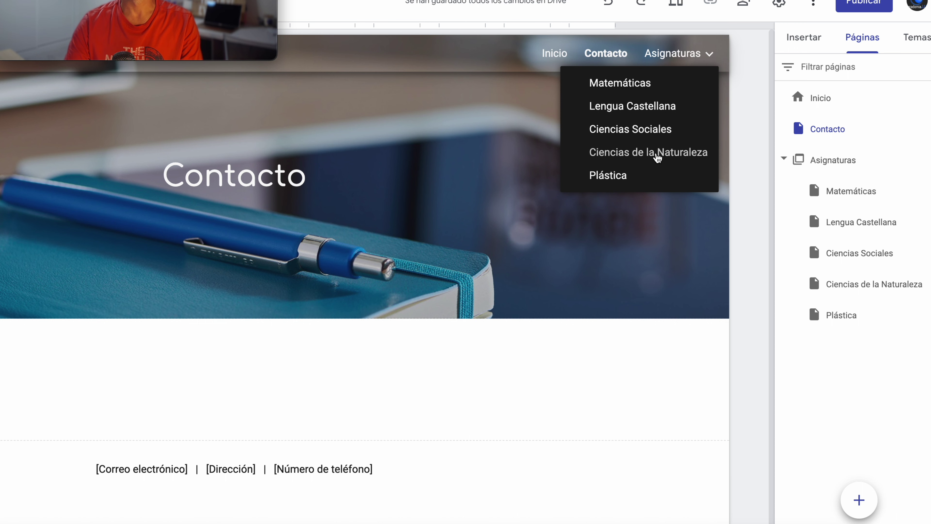
# Try Plástica as the first page under Asignaturas, and return it to the end of that section
pyautogui.moveTo(850, 306); pyautogui.dragTo(845, 178)
pyautogui.moveTo(696, 55)
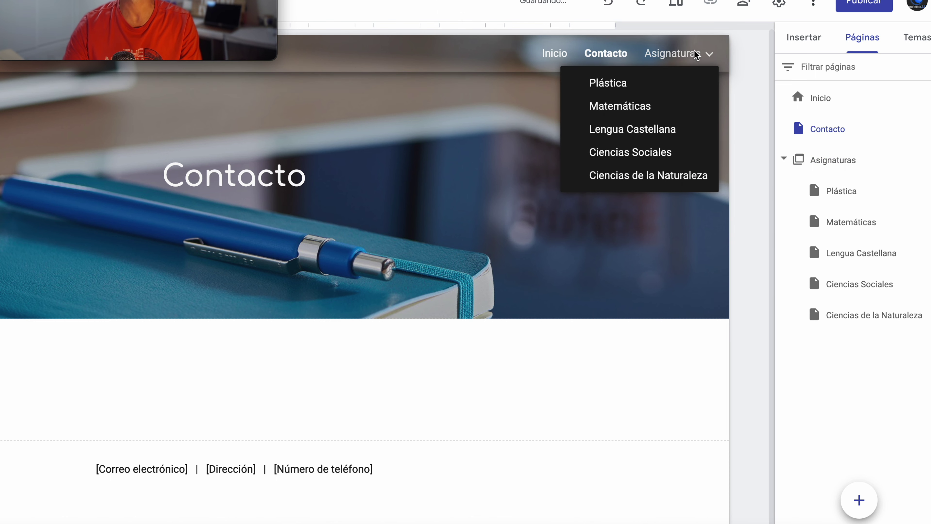
pyautogui.moveTo(851, 189); pyautogui.dragTo(858, 334)
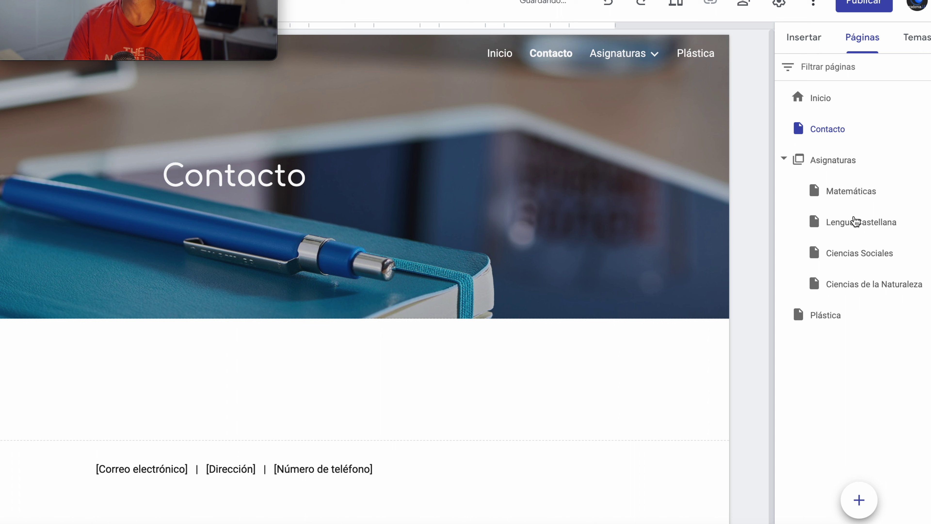
pyautogui.moveTo(829, 314); pyautogui.dragTo(825, 163)
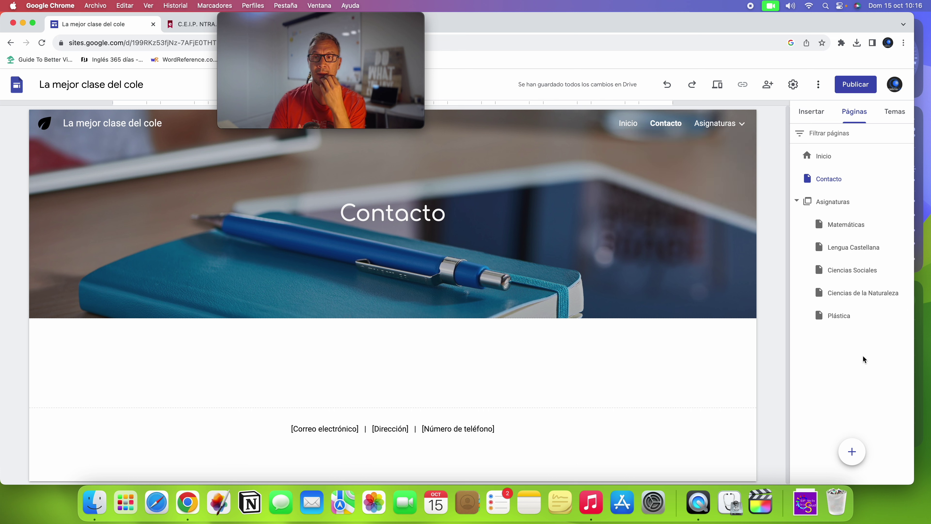
# Add a new top-level page named "Información mamis y papis"
pyautogui.moveTo(852, 452)
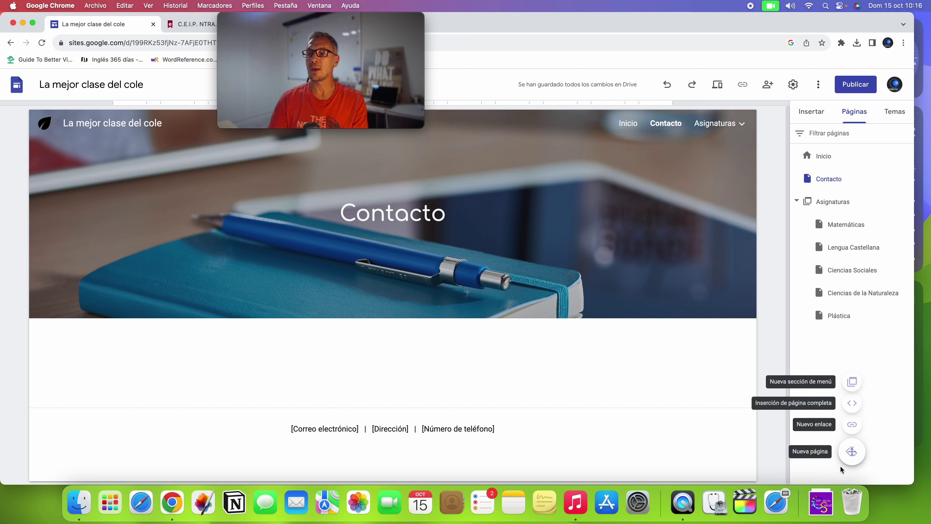
pyautogui.click(852, 452)
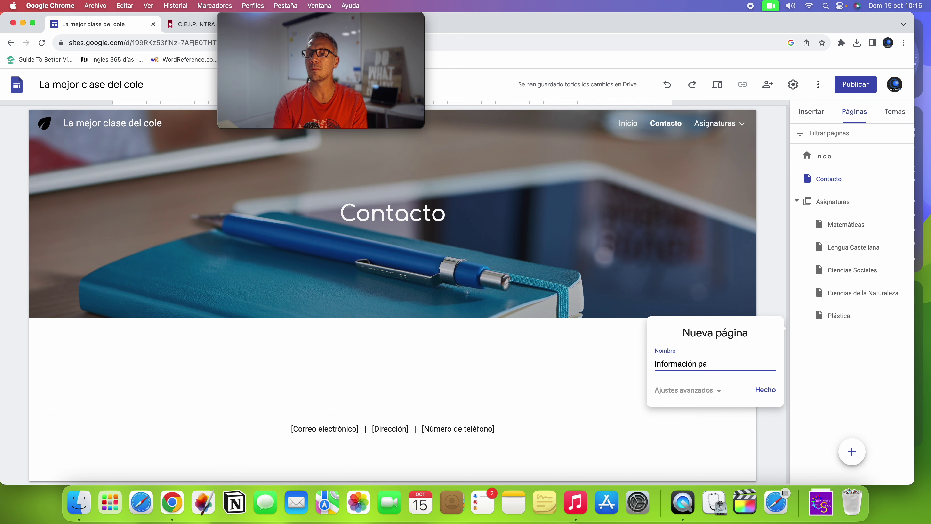
pyautogui.write('mamis y papis')
pyautogui.click(766, 390)
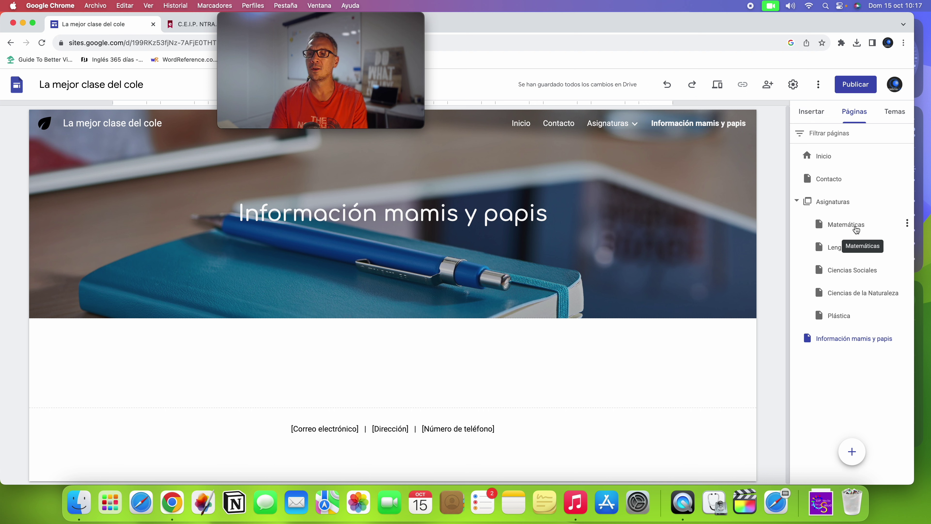
# Add a new top-level page titled with the student's first name followed by ": números romanos"
pyautogui.click(853, 452)
pyautogui.write('Números romanos')
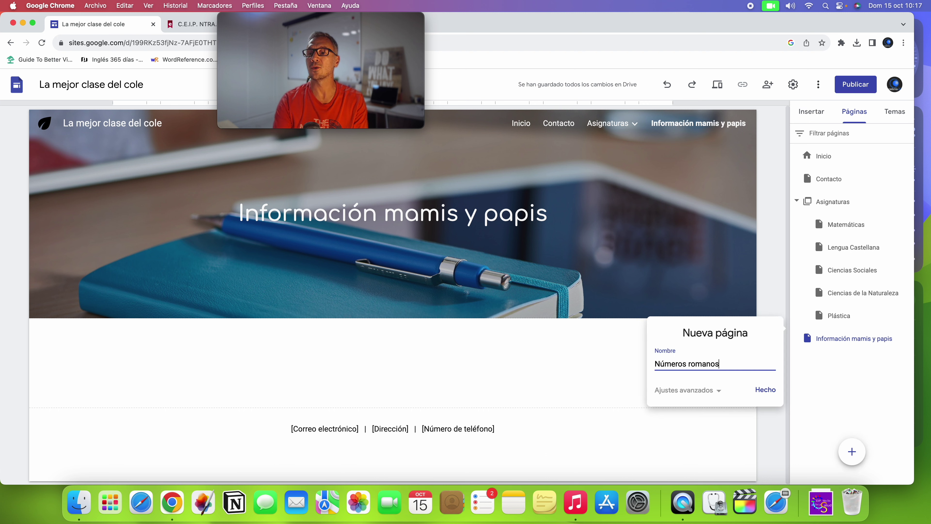
pyautogui.press('BackSpace')
pyautogui.press('BackSpace')
pyautogui.press('BackSpace')
pyautogui.press('BackSpace')
pyautogui.press('BackSpace')
pyautogui.press('BackSpace')
pyautogui.press('BackSpace')
pyautogui.press('BackSpace')
pyautogui.press('BackSpace')
pyautogui.press('BackSpace')
pyautogui.press('BackSpace')
pyautogui.press('BackSpace')
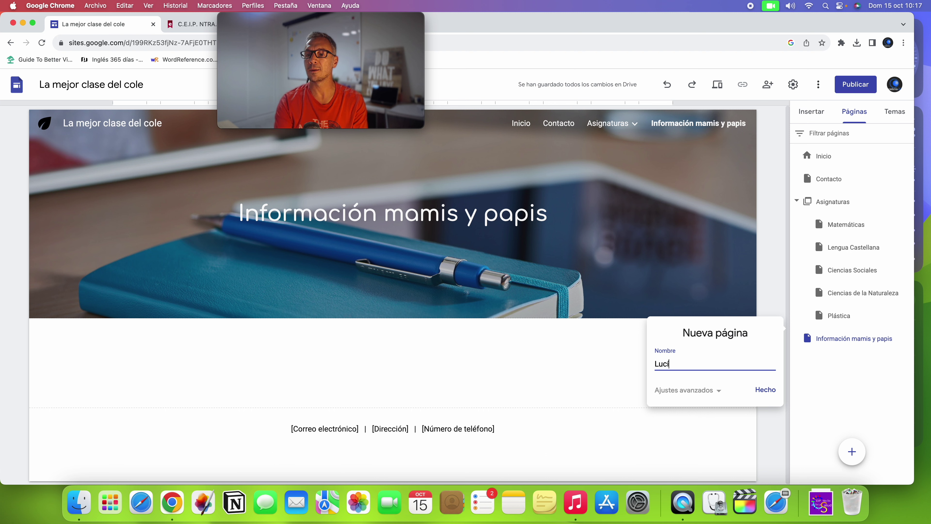
pyautogui.write('Lucía: números romanods')
pyautogui.click(770, 389)
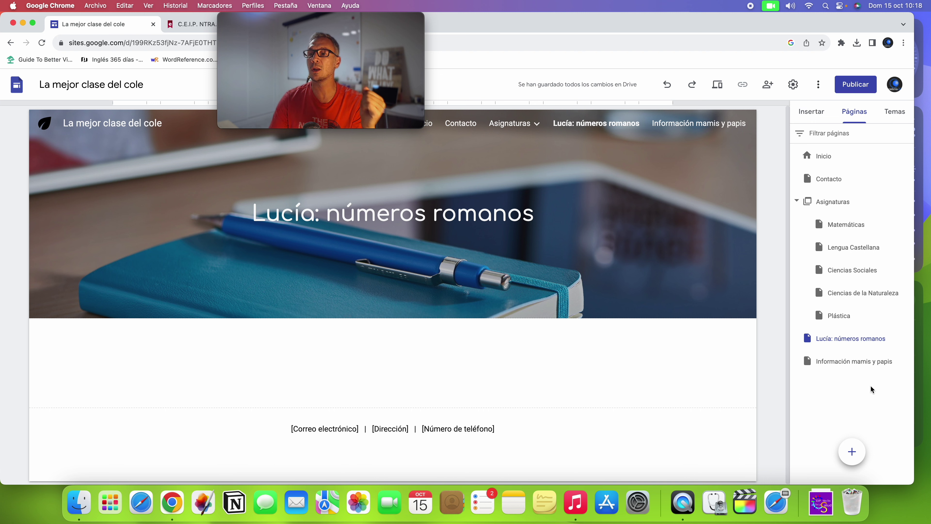
# Hide the student's "números romanos" page from the site navigation
pyautogui.moveTo(900, 351)
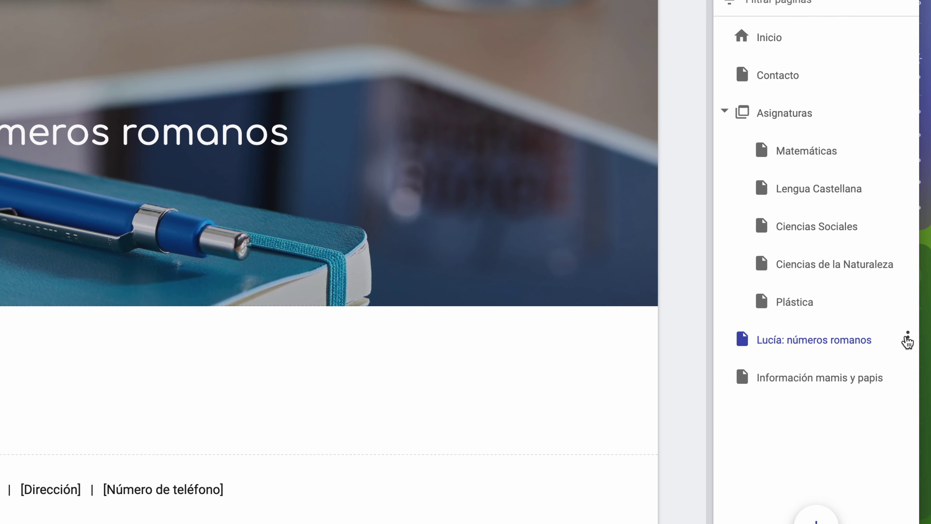
pyautogui.click(906, 339)
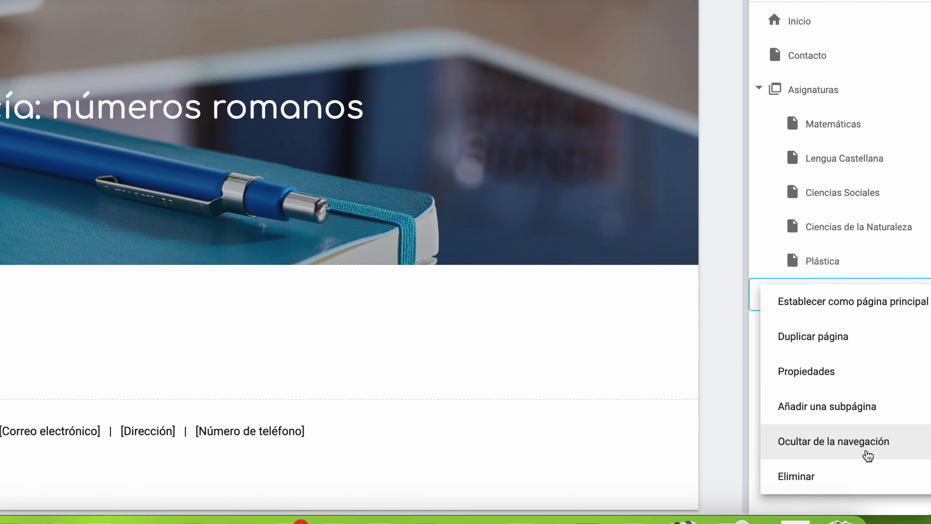
pyautogui.click(864, 444)
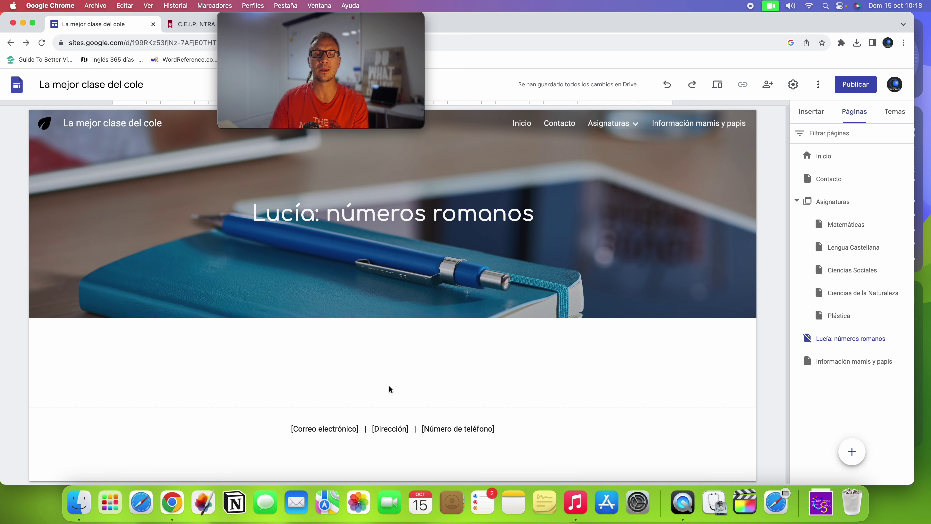
# Add a text box to the student's page reading "Los números romanos son ..." with "çsdfjskalf" as placeholder text on a second line
pyautogui.click(811, 111)
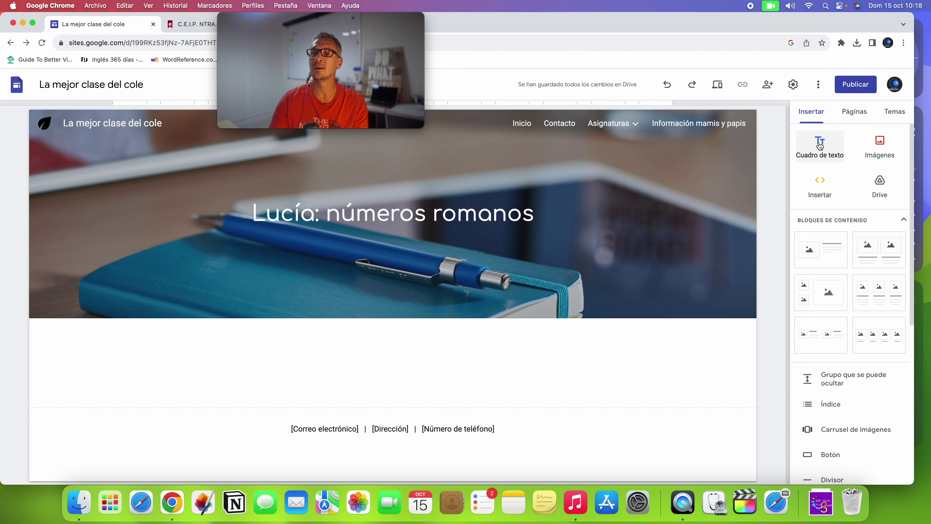
pyautogui.click(819, 145)
pyautogui.write('Los números romanos son')
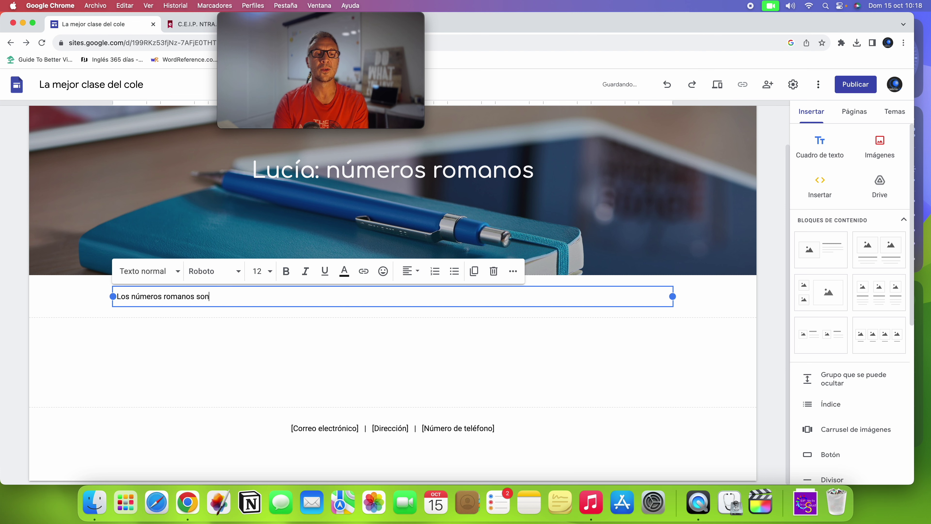
pyautogui.write(' ...')
pyautogui.press('Return')
pyautogui.write('csd')
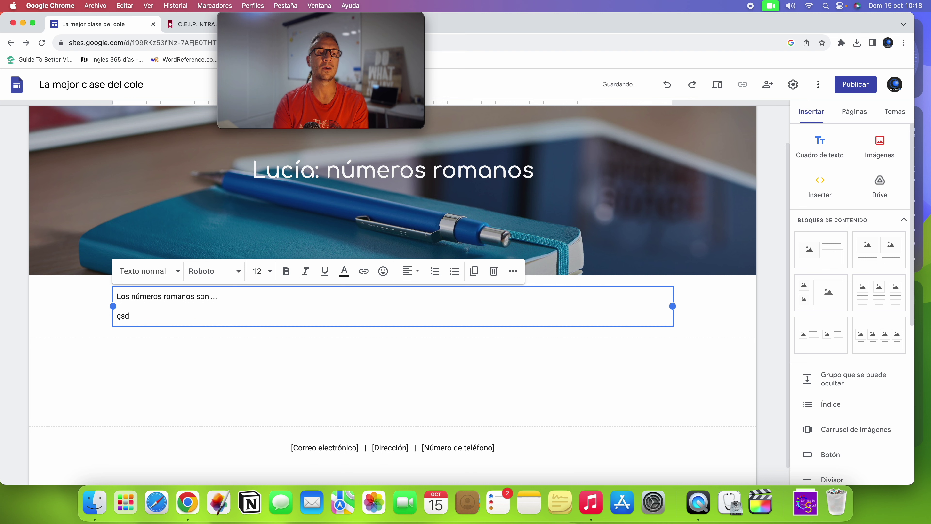
pyautogui.write('fjskalf')
pyautogui.press('Return')
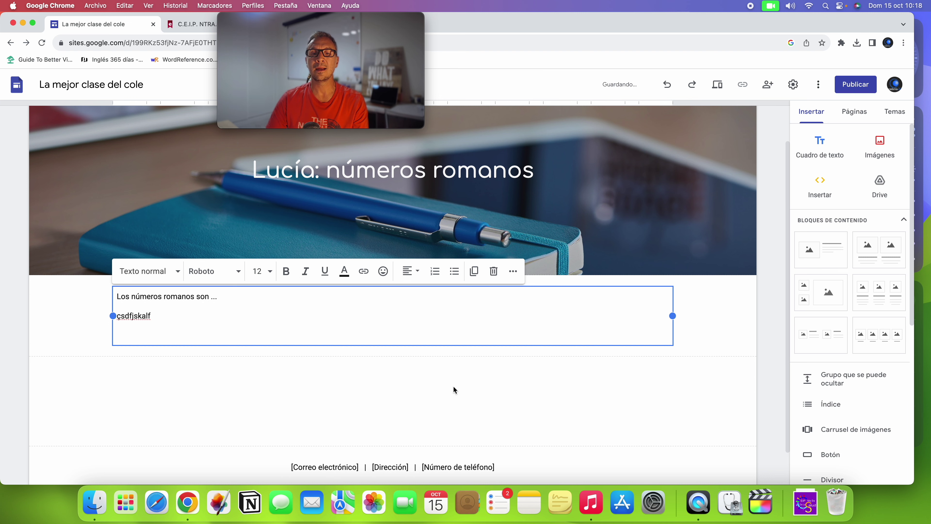
pyautogui.click(454, 389)
pyautogui.click(445, 173)
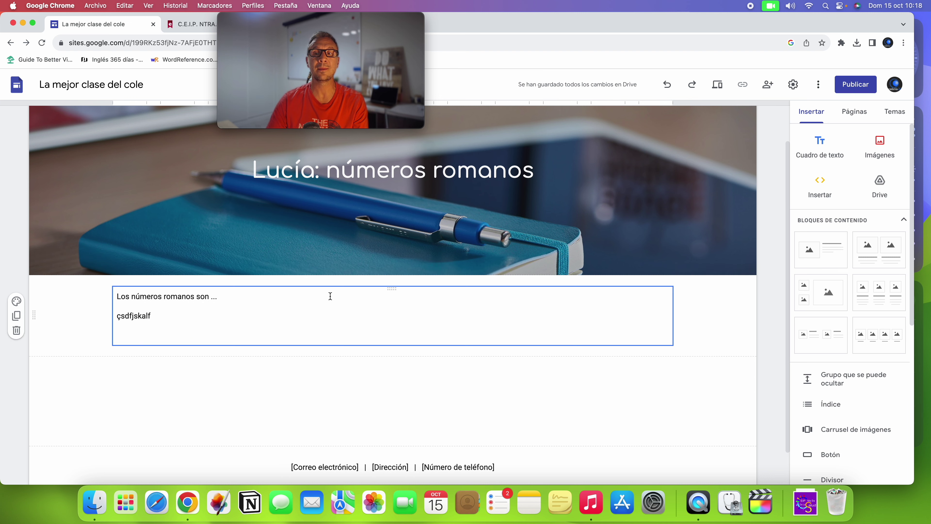
# Add a text box reading "Trabajos sobre números romanos:" to the Matemáticas page
pyautogui.click(854, 117)
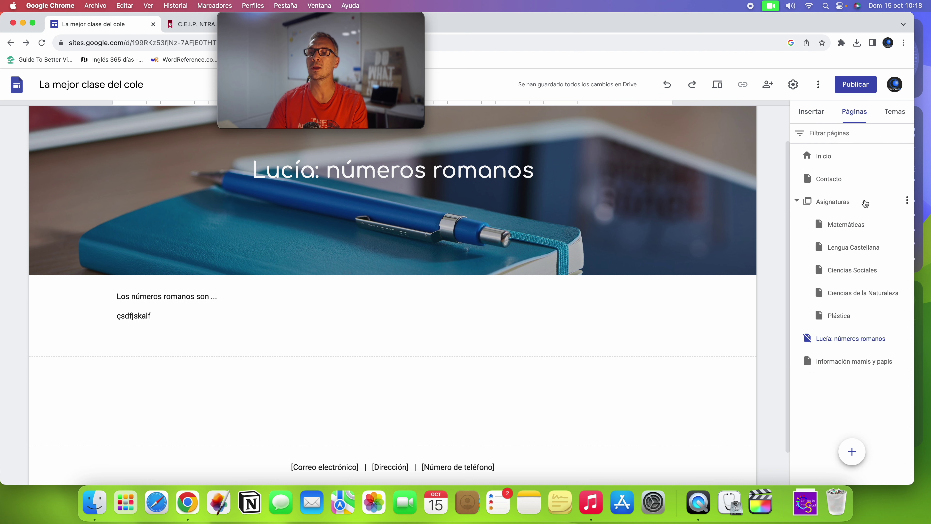
pyautogui.click(858, 226)
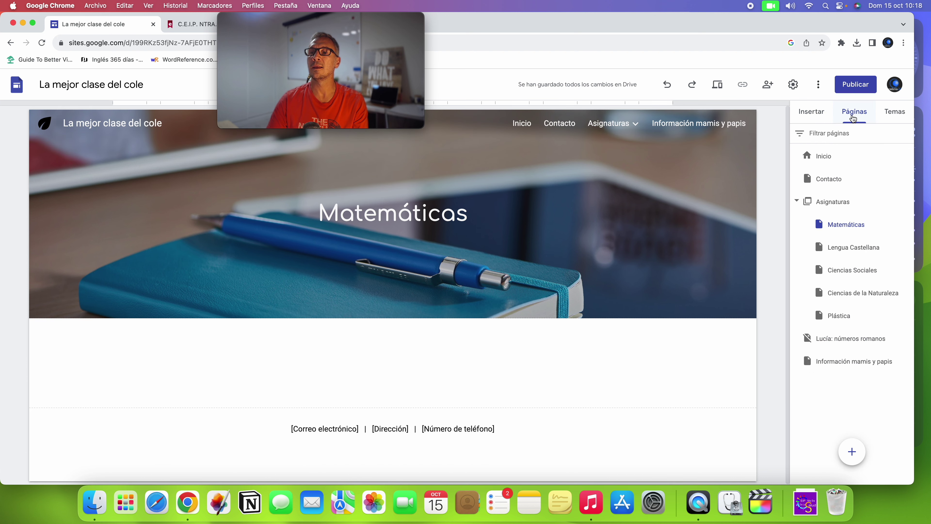
pyautogui.click(811, 112)
pyautogui.scroll(-3, 840, 296)
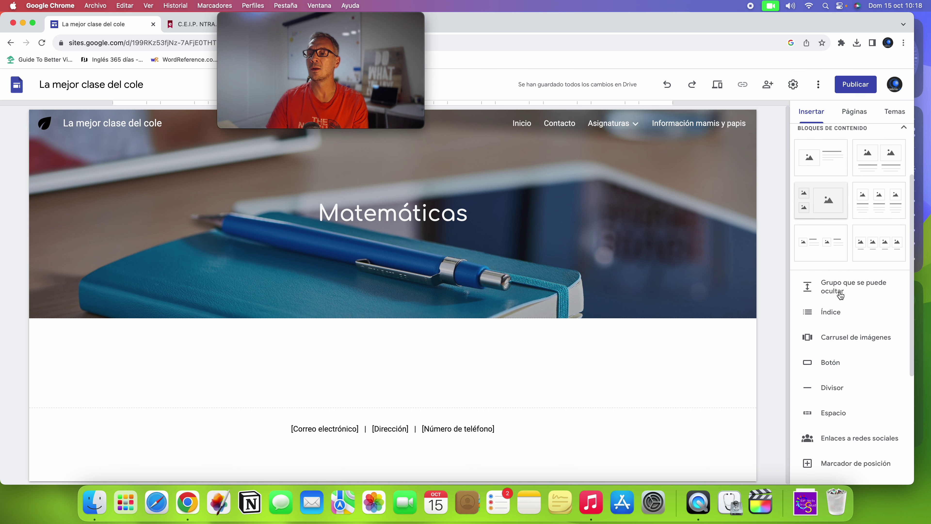
pyautogui.scroll(3, 840, 296)
pyautogui.click(803, 161)
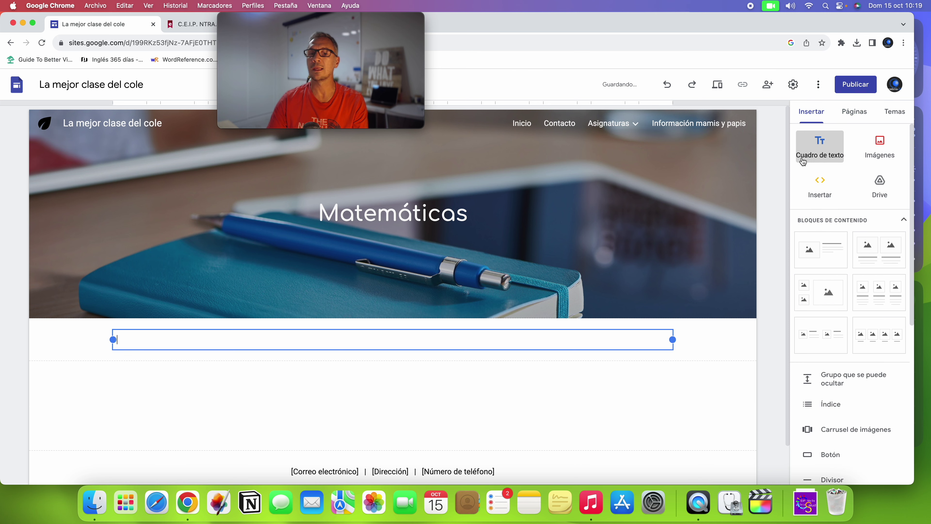
pyautogui.write('Trabajos sobre números romanos:')
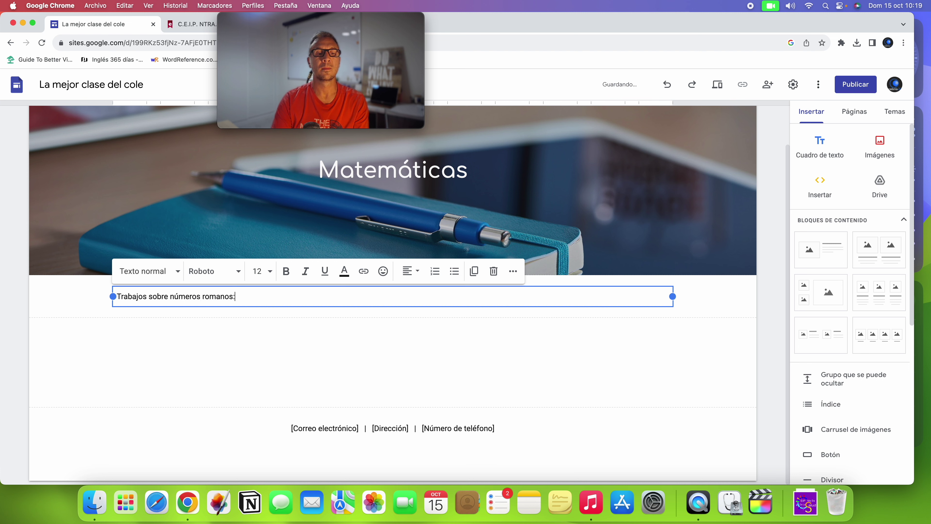
pyautogui.press('Return')
pyautogui.press('BackSpace')
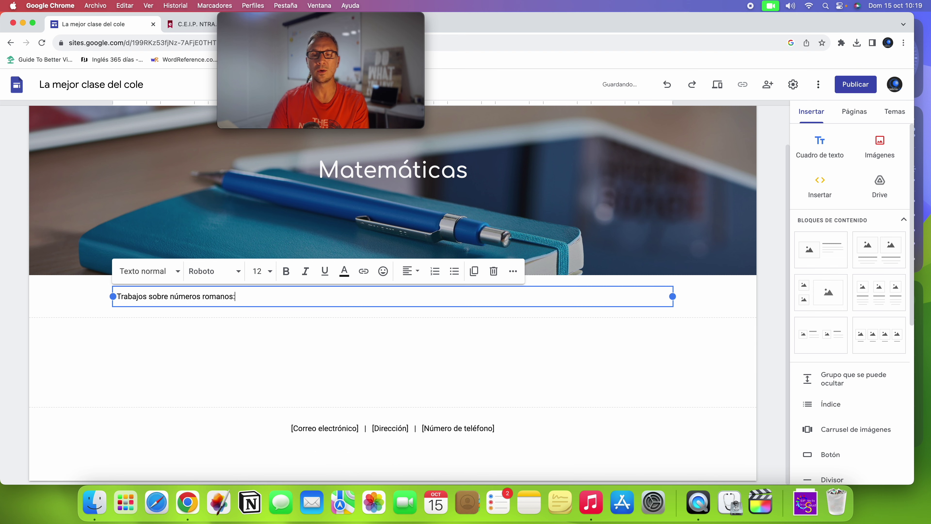
pyautogui.click(611, 347)
pyautogui.click(183, 309)
pyautogui.click(222, 333)
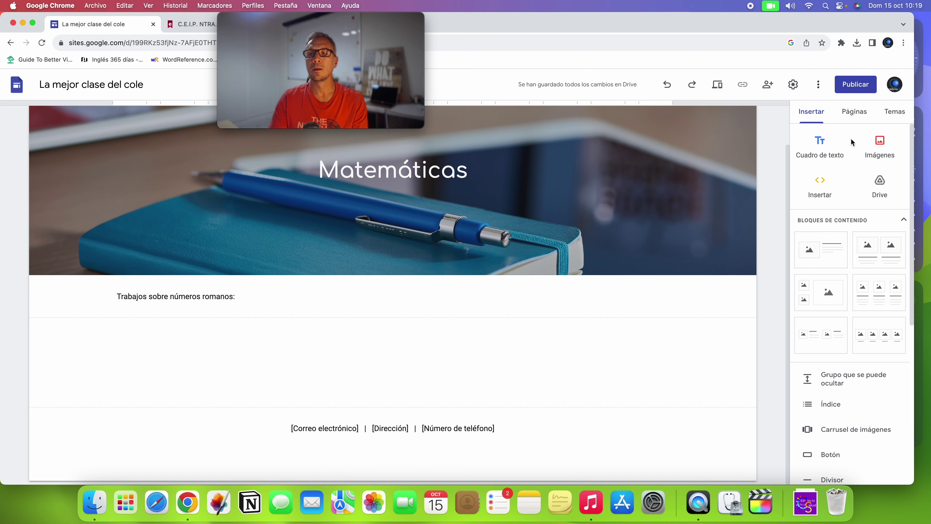
# Add a second text box on the Matemáticas page containing a link to the student's hidden "números romanos" page
pyautogui.click(820, 146)
pyautogui.click(363, 272)
pyautogui.scroll(-4, 199, 410)
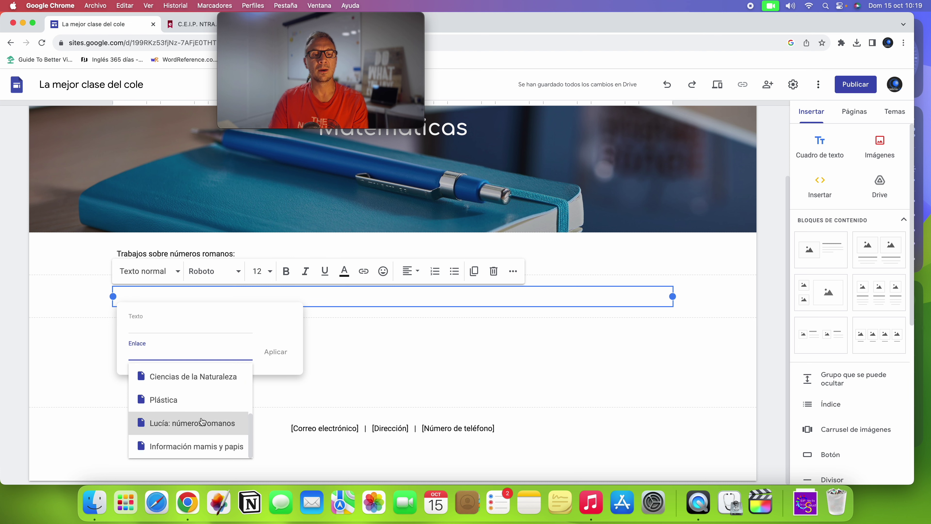
pyautogui.click(200, 421)
pyautogui.click(277, 353)
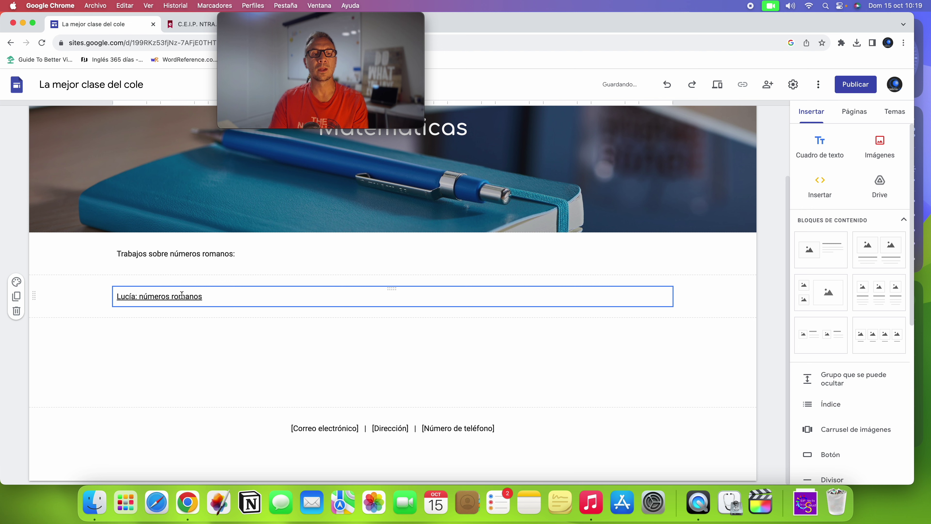
pyautogui.click(133, 330)
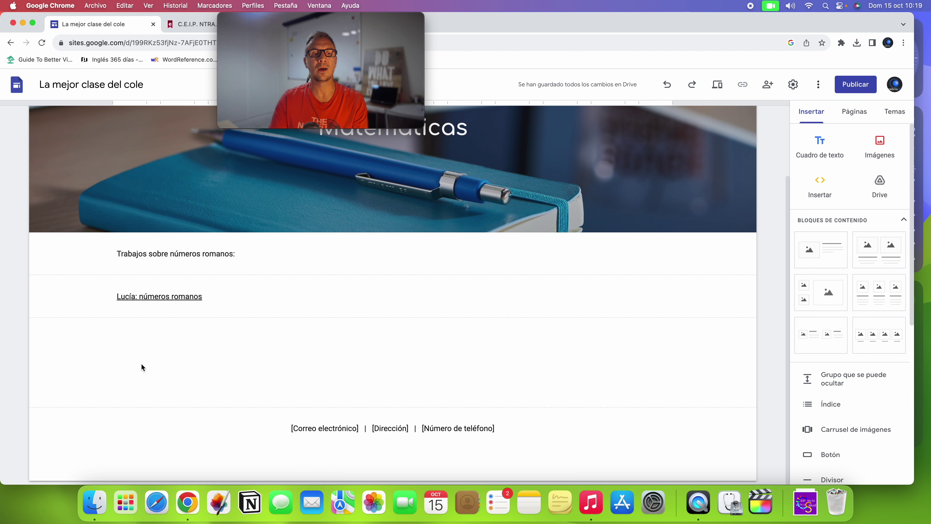
# Preview the site from Inicio, follow the Matemáticas link to the student's hidden page, check the Asignaturas menu, and close the preview
pyautogui.click(712, 86)
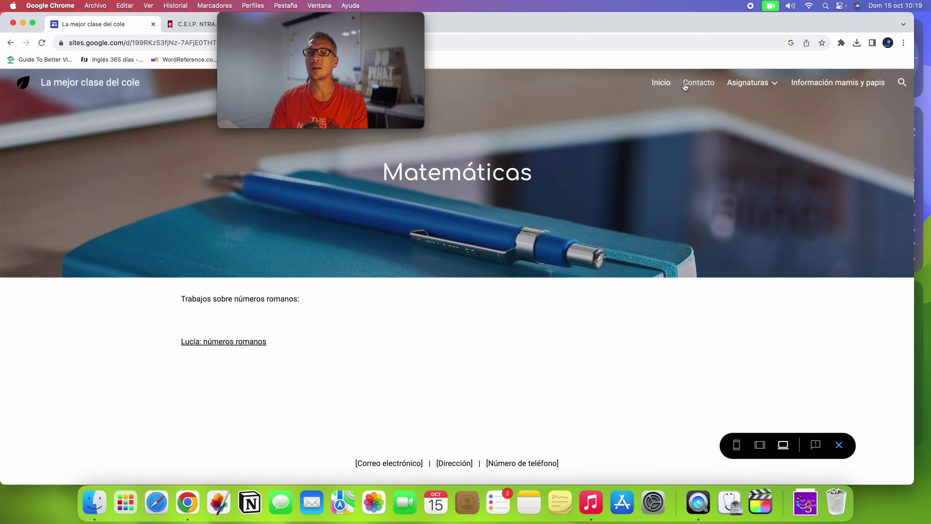
pyautogui.click(663, 84)
pyautogui.scroll(-3, 524, 199)
pyautogui.scroll(3, 524, 199)
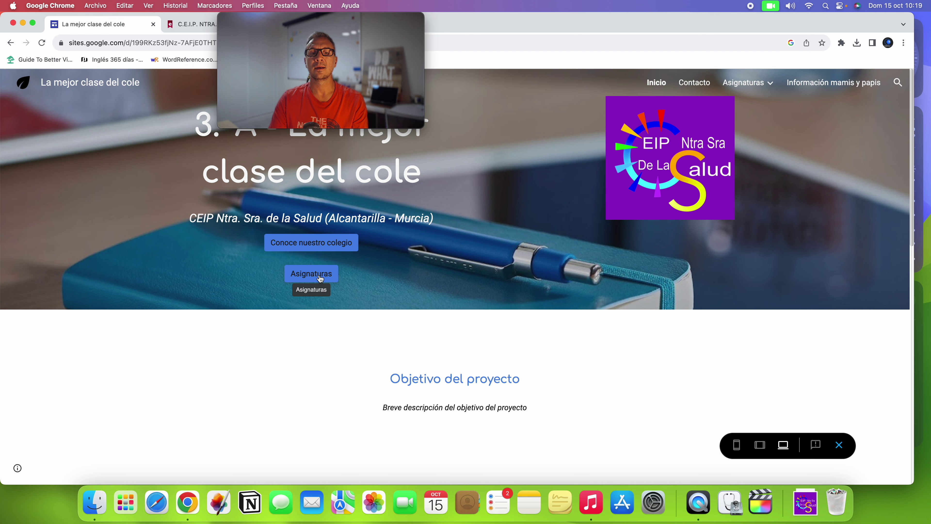
pyautogui.moveTo(758, 85)
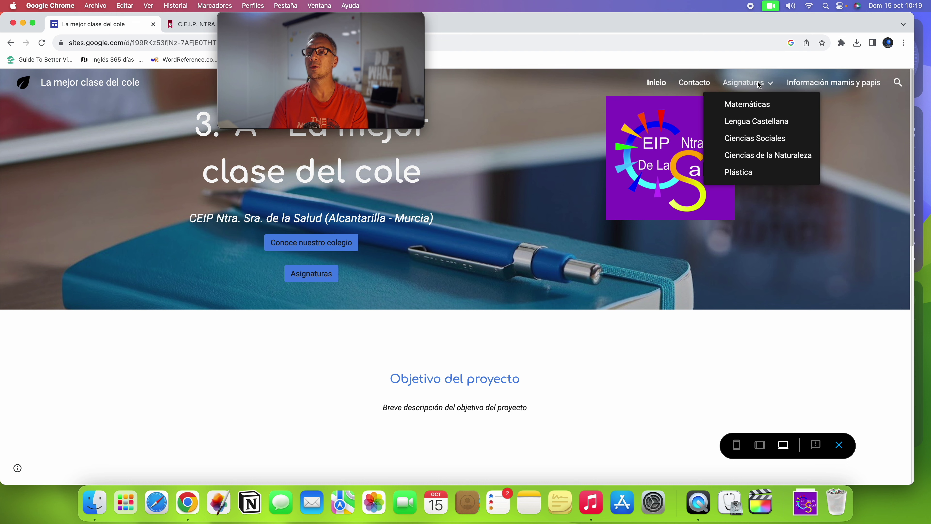
pyautogui.click(747, 104)
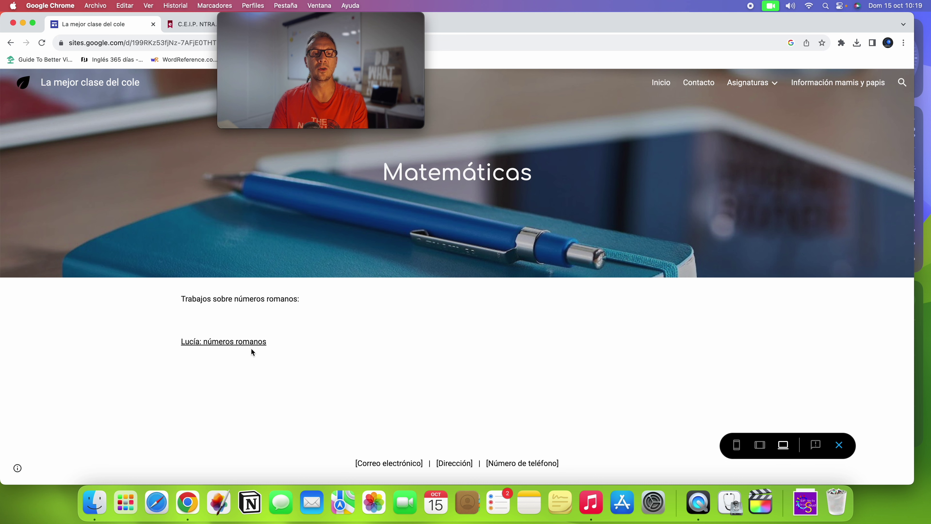
pyautogui.click(226, 341)
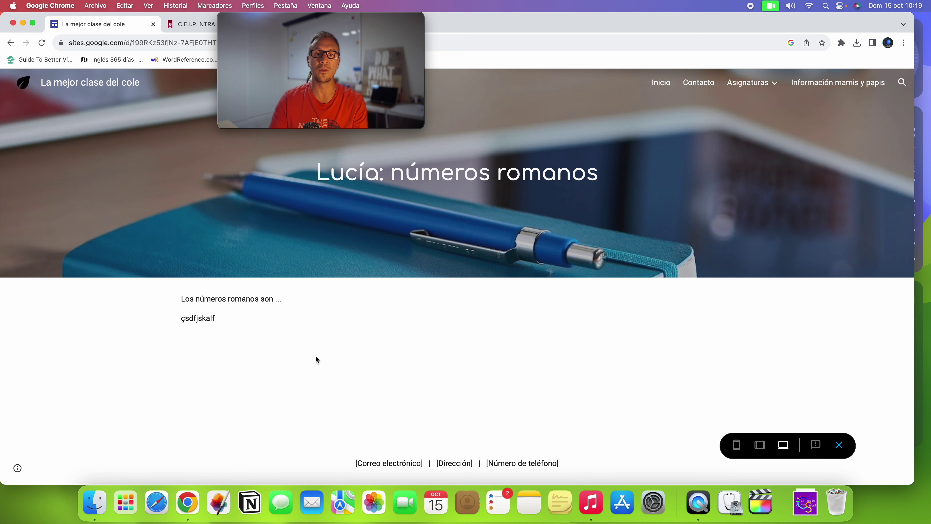
pyautogui.moveTo(763, 86)
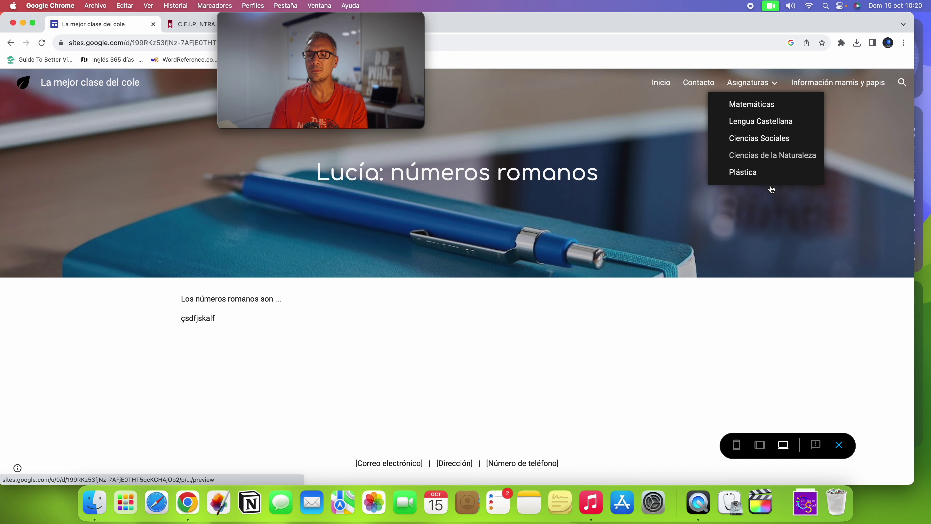
pyautogui.click(839, 444)
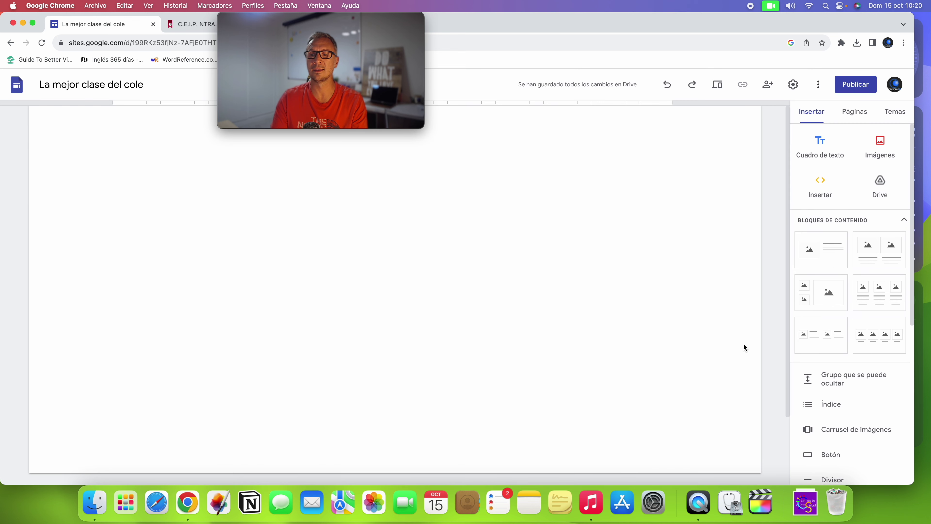
# Nest the student's hidden "números romanos" page under Matemáticas, and collapse and expand that branch of the page list
pyautogui.click(855, 113)
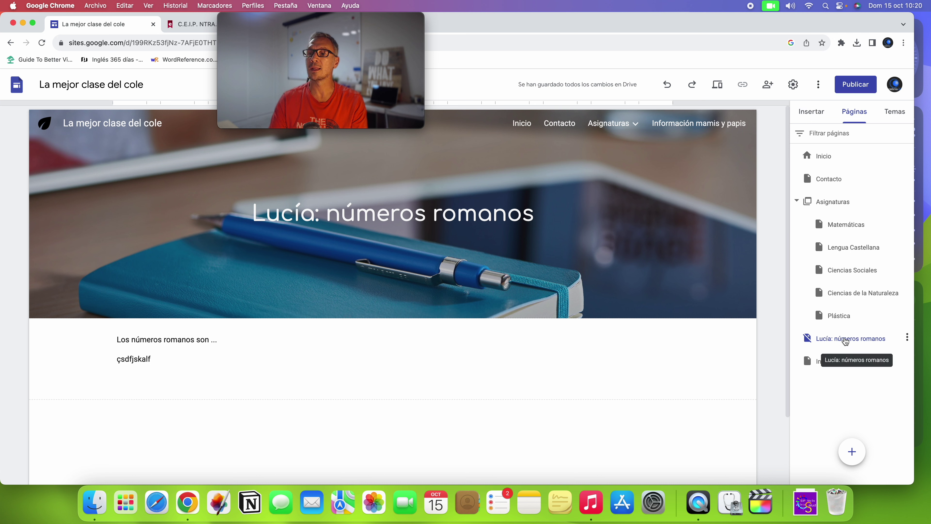
pyautogui.moveTo(845, 341); pyautogui.dragTo(839, 224)
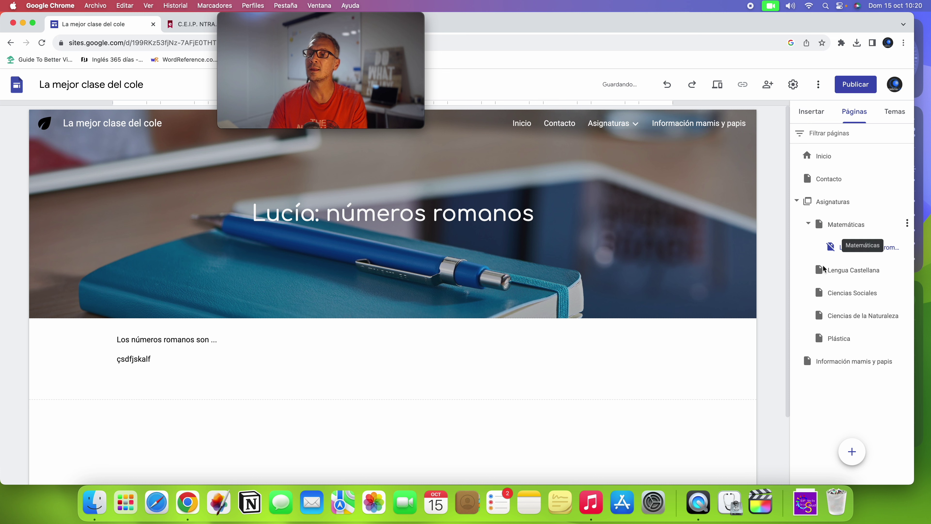
pyautogui.click(808, 224)
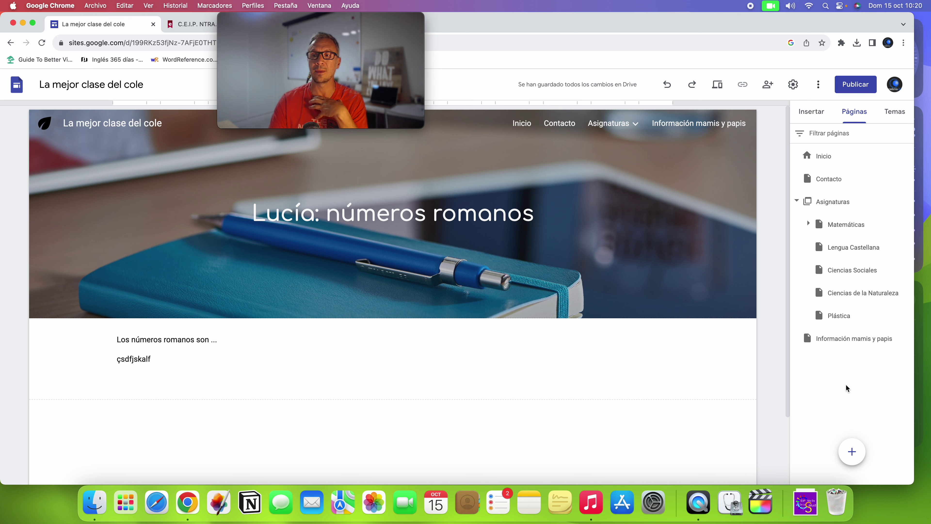
pyautogui.click(808, 224)
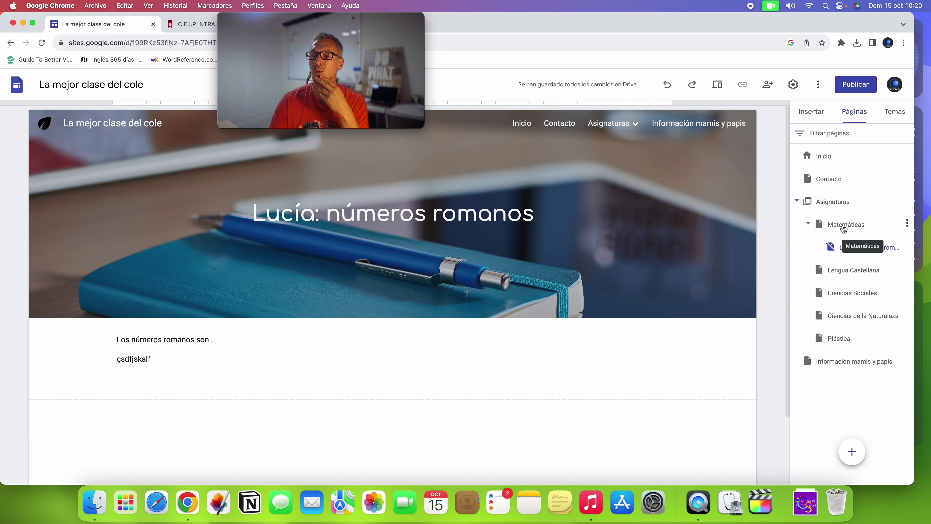
# Create a new menu section named "Números romanos" in the site's page list
pyautogui.moveTo(851, 451)
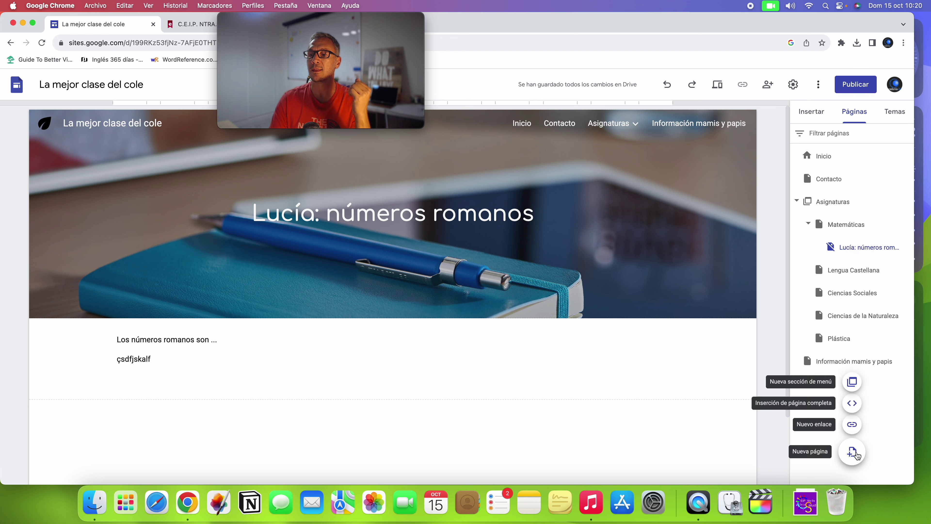
pyautogui.click(852, 382)
pyautogui.write('Núm')
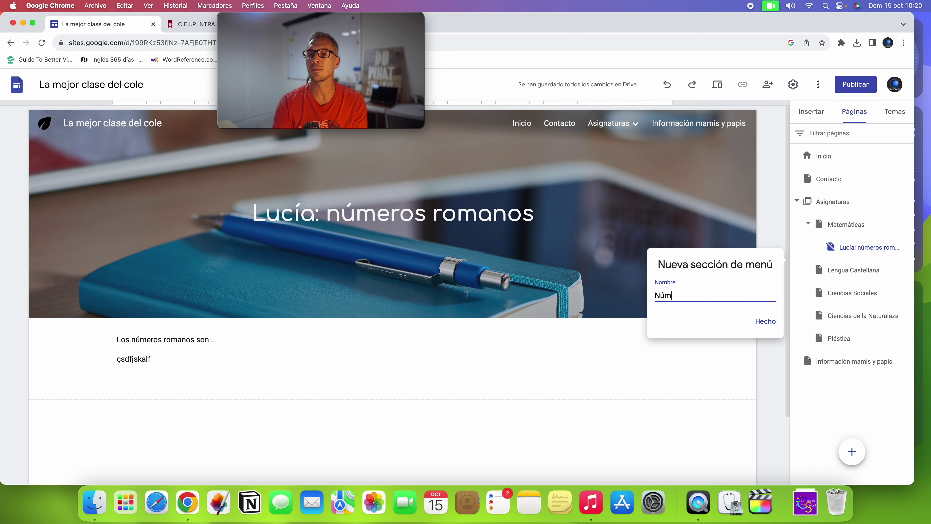
pyautogui.write('eros romanos')
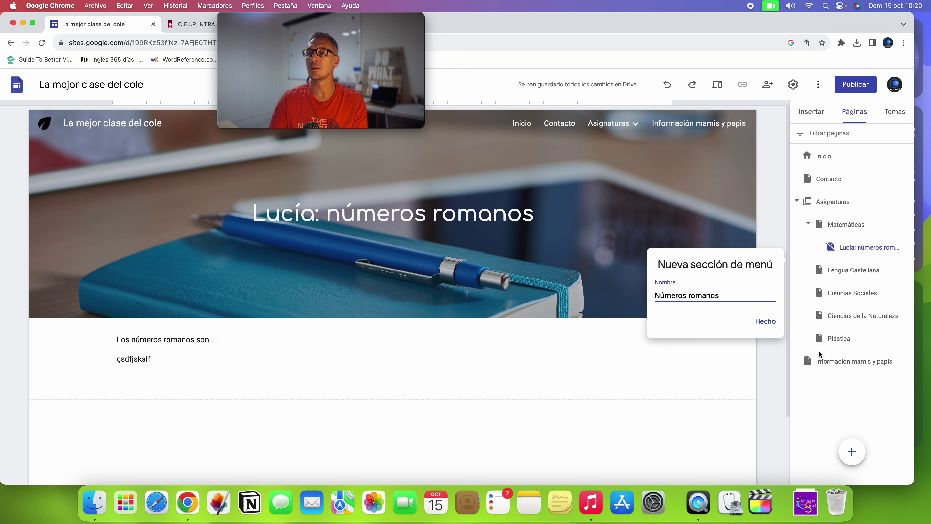
pyautogui.click(765, 321)
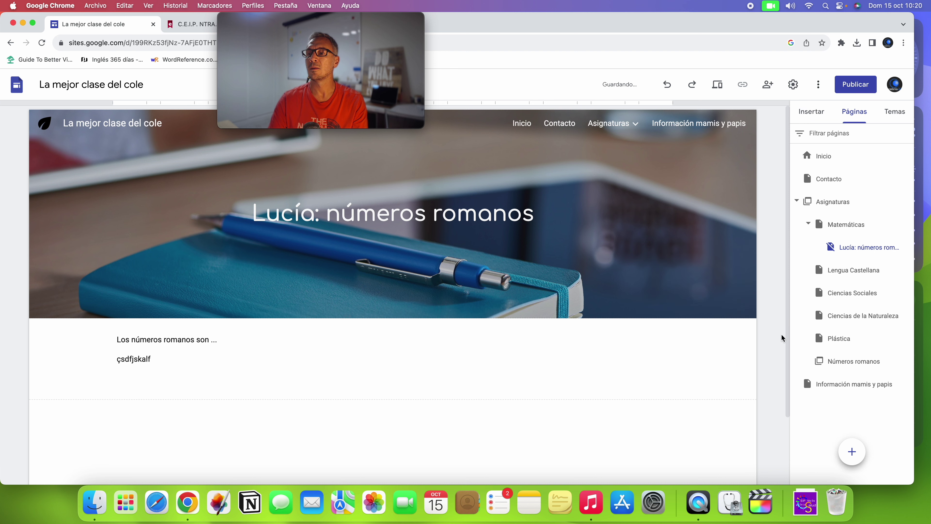
# Hide the "Números romanos" menu section from navigation and nest it under Matemáticas
pyautogui.click(907, 360)
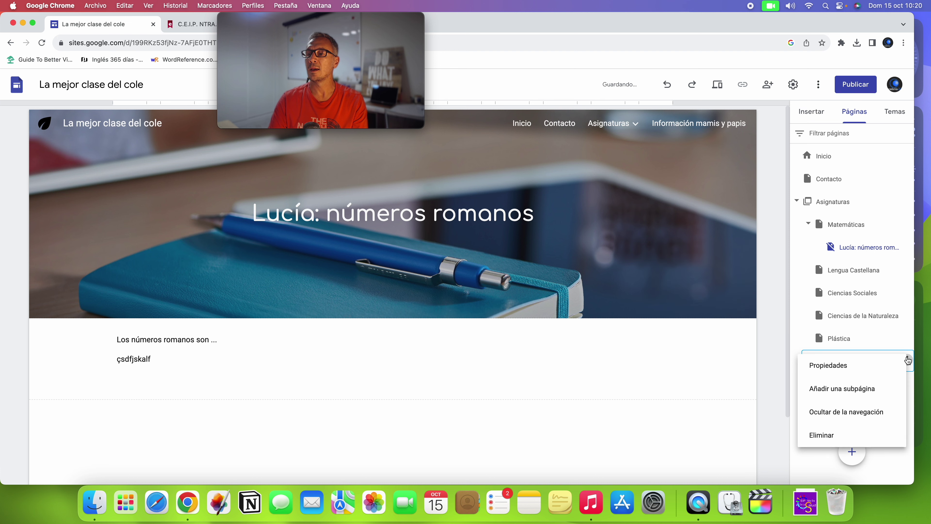
pyautogui.click(870, 413)
pyautogui.moveTo(850, 363); pyautogui.dragTo(833, 225)
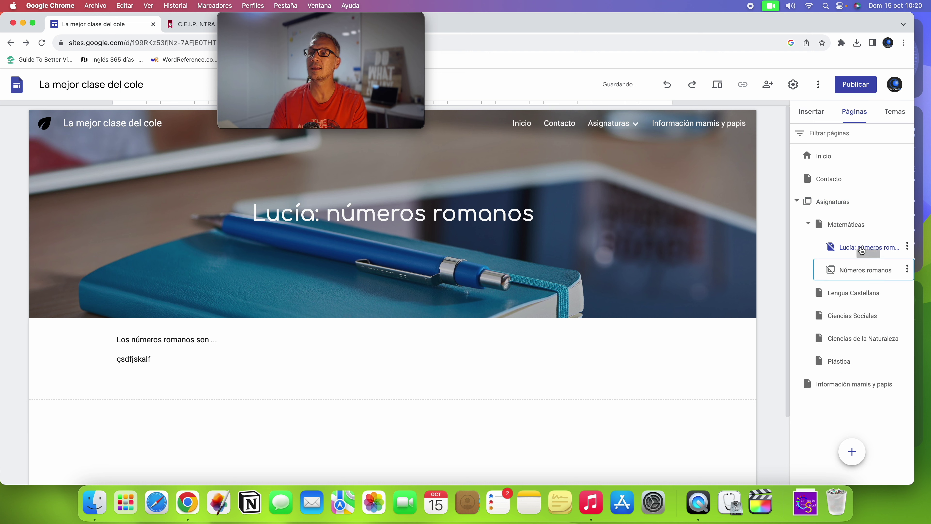
# Nest the student's hidden page inside the Números romanos section, and collapse and re-expand the Asignaturas branch down to that page
pyautogui.click(862, 253)
pyautogui.moveTo(862, 253); pyautogui.dragTo(846, 271)
pyautogui.click(808, 224)
pyautogui.click(796, 200)
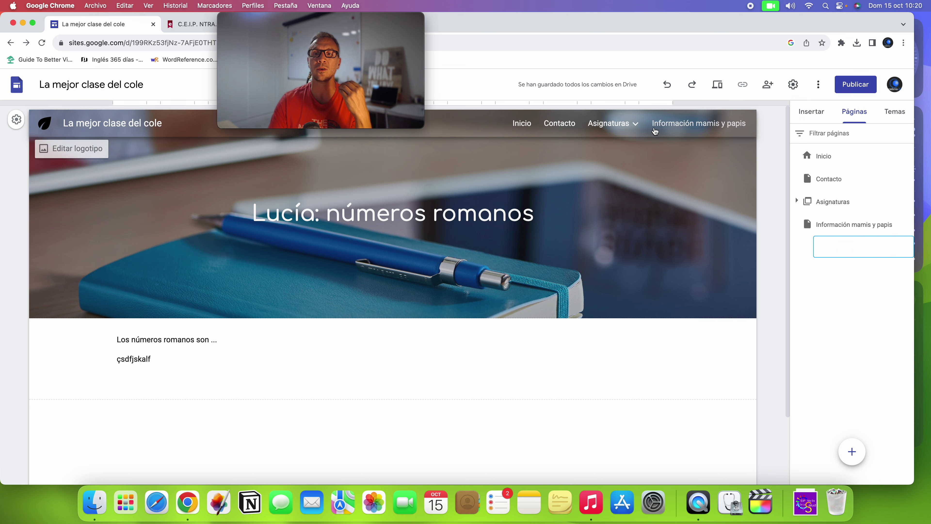
pyautogui.moveTo(628, 127)
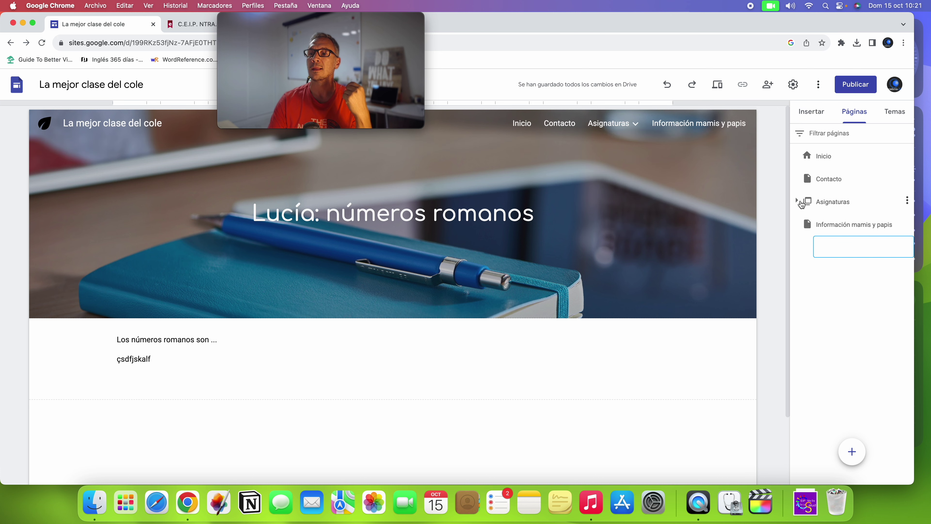
pyautogui.click(797, 201)
pyautogui.click(808, 224)
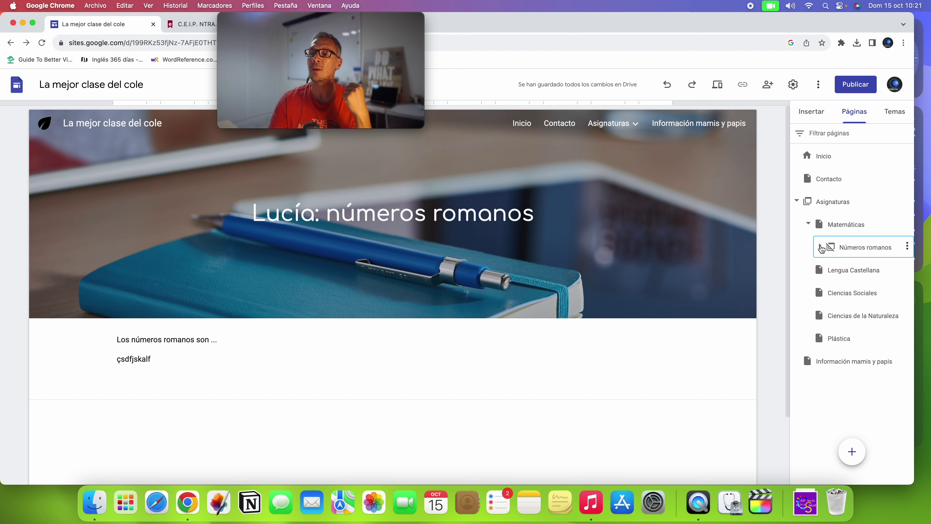
pyautogui.click(820, 247)
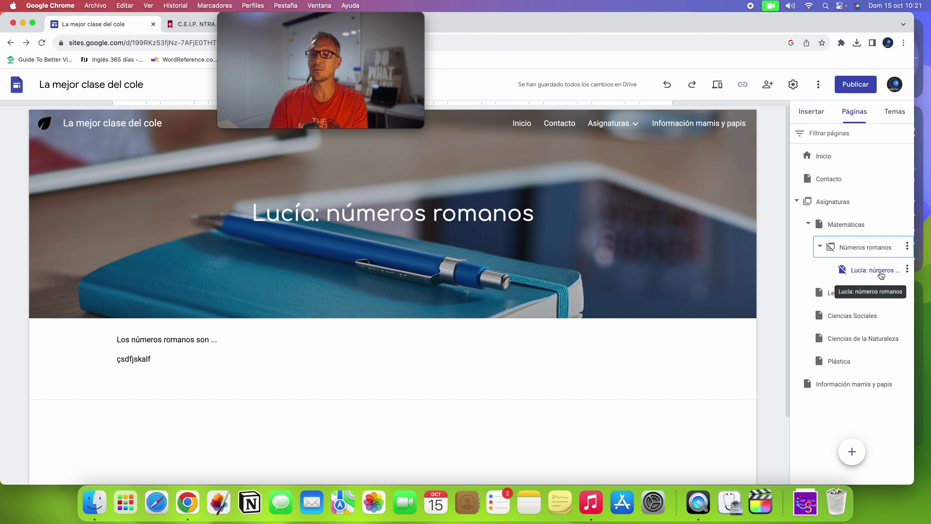
# Open the Inicio page, look over its content sections, and browse the elements available for insertion
pyautogui.click(524, 124)
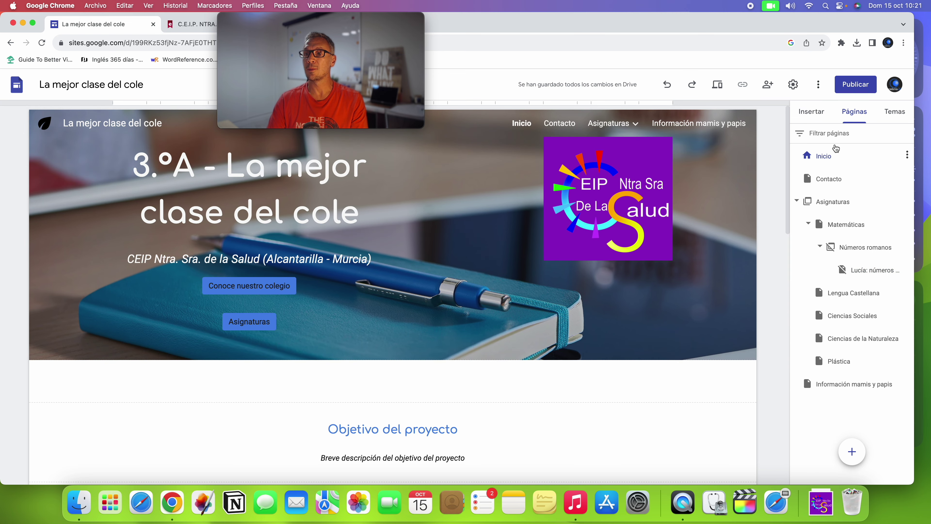
pyautogui.moveTo(633, 127)
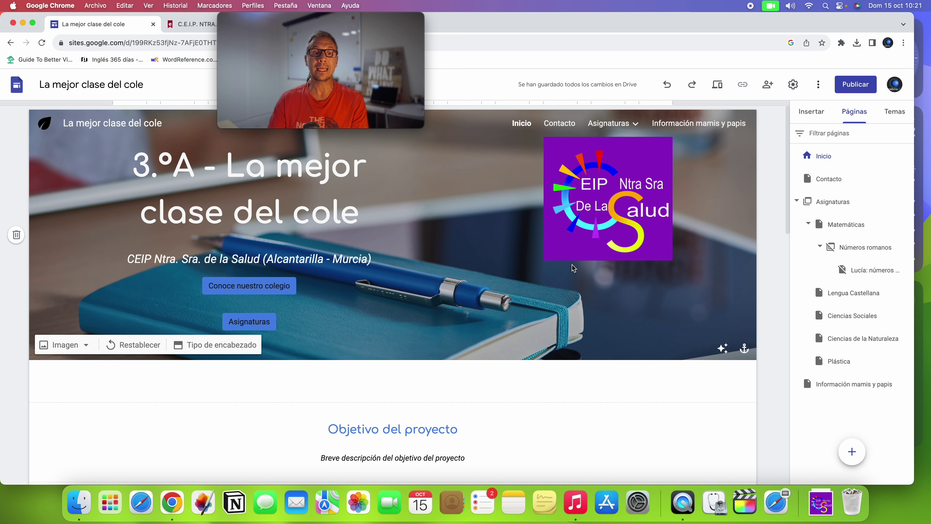
pyautogui.scroll(-6, 533, 273)
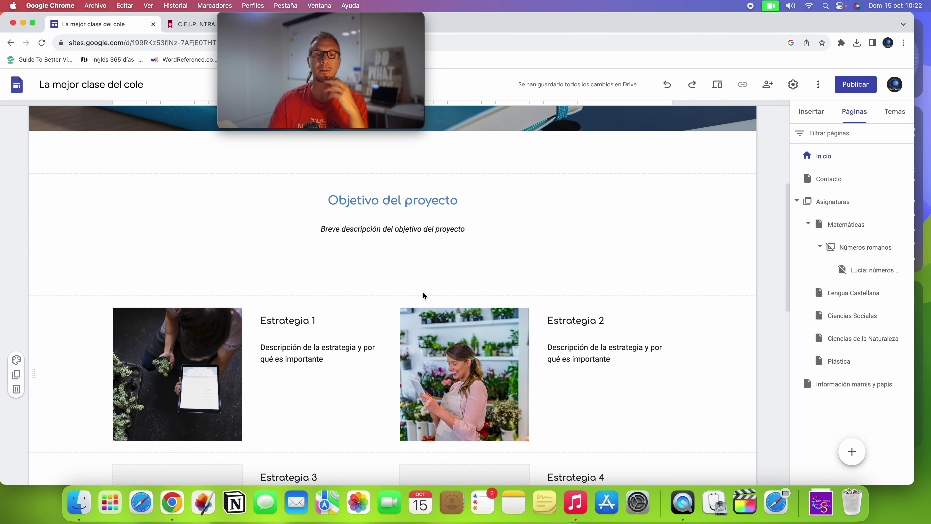
pyautogui.scroll(4, 467, 265)
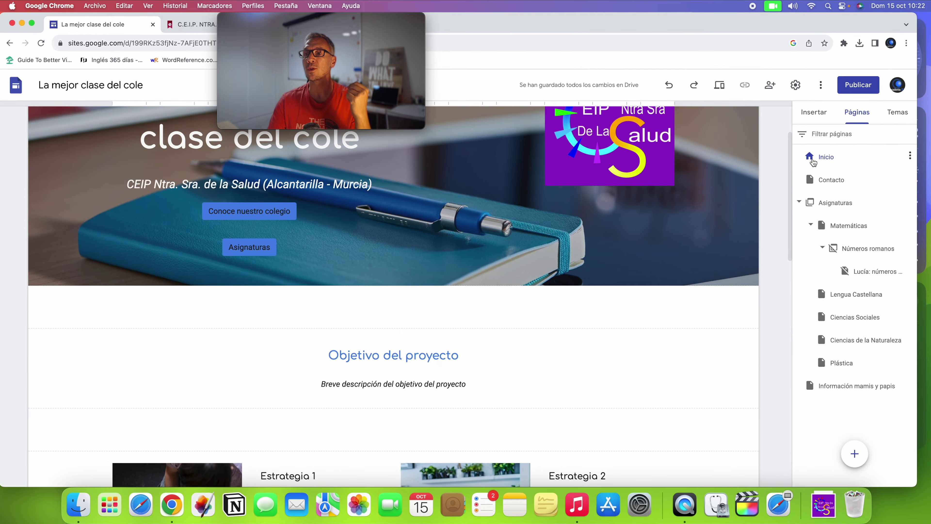
pyautogui.click(811, 111)
pyautogui.scroll(-5, 843, 220)
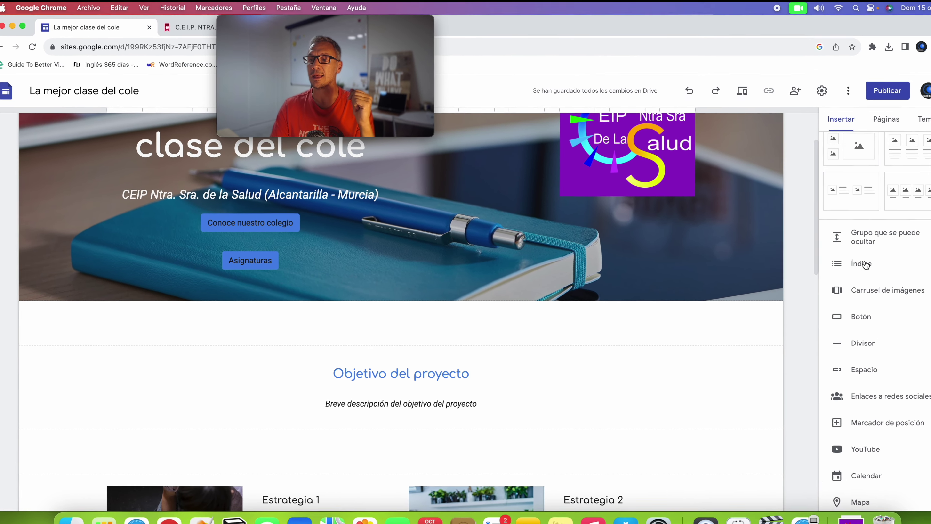